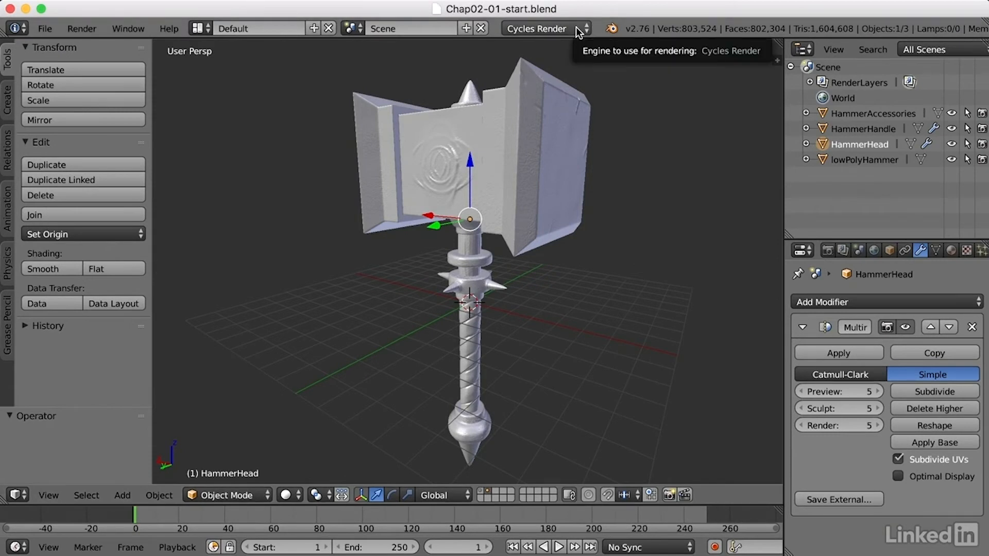
# Step: Switch the render engine to Blender Render and set the 3D view's material shading mode to GLSL
pyautogui.click(579, 33)
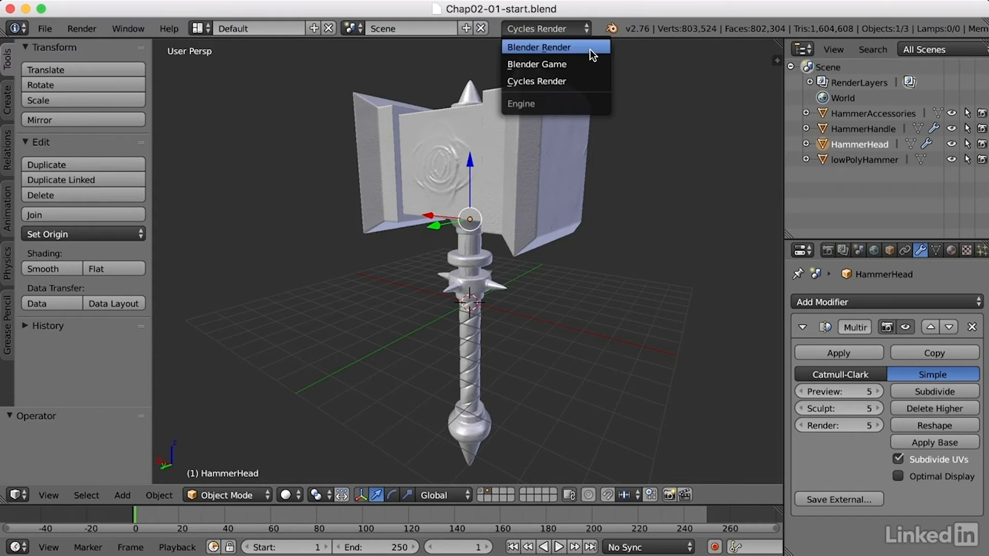
pyautogui.click(589, 48)
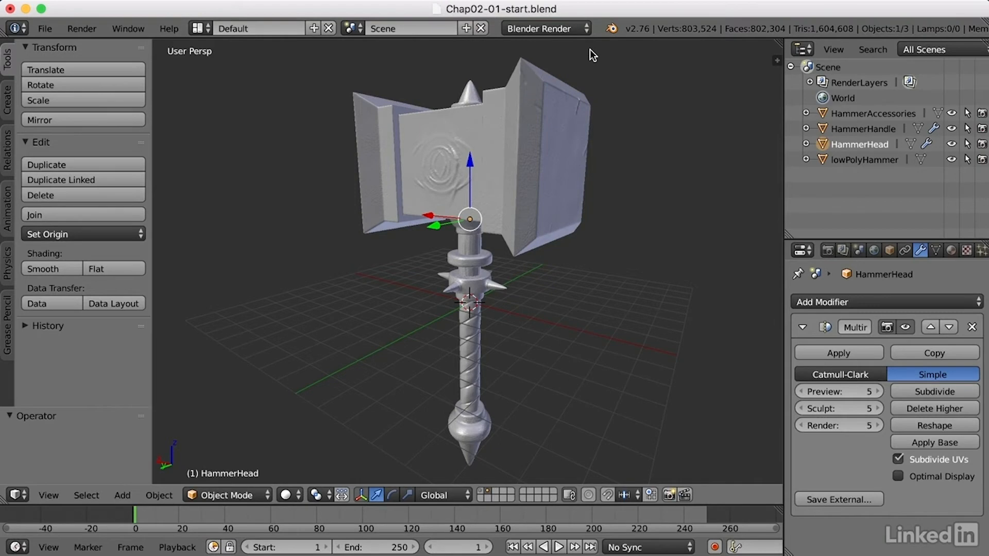
pyautogui.press('n')
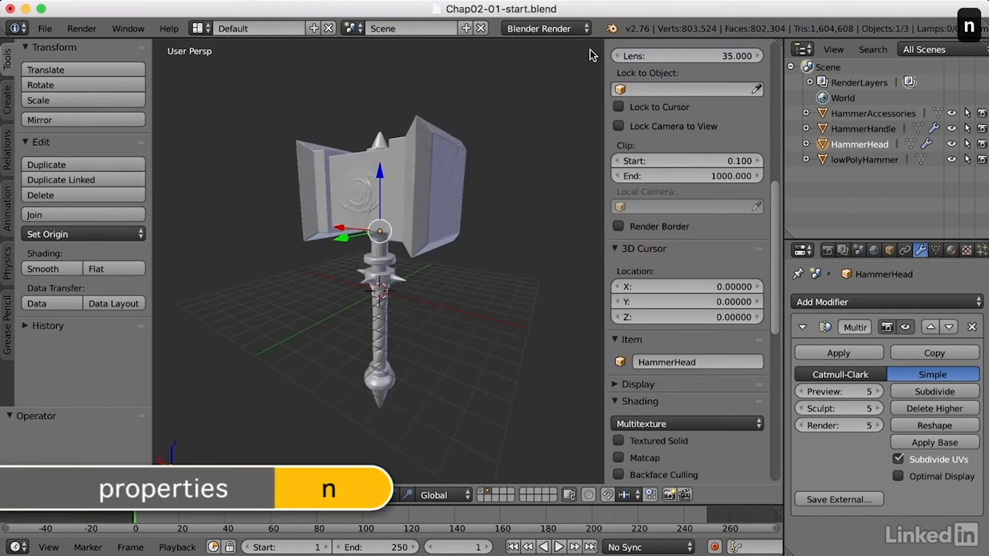
pyautogui.scroll(-2, 773, 206)
pyautogui.moveTo(774, 214); pyautogui.dragTo(772, 292)
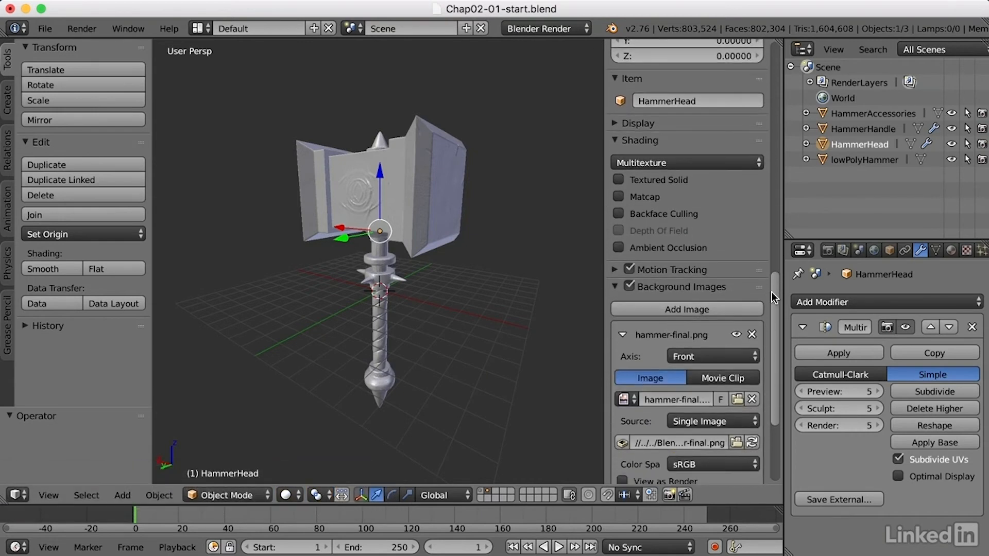
pyautogui.click(691, 163)
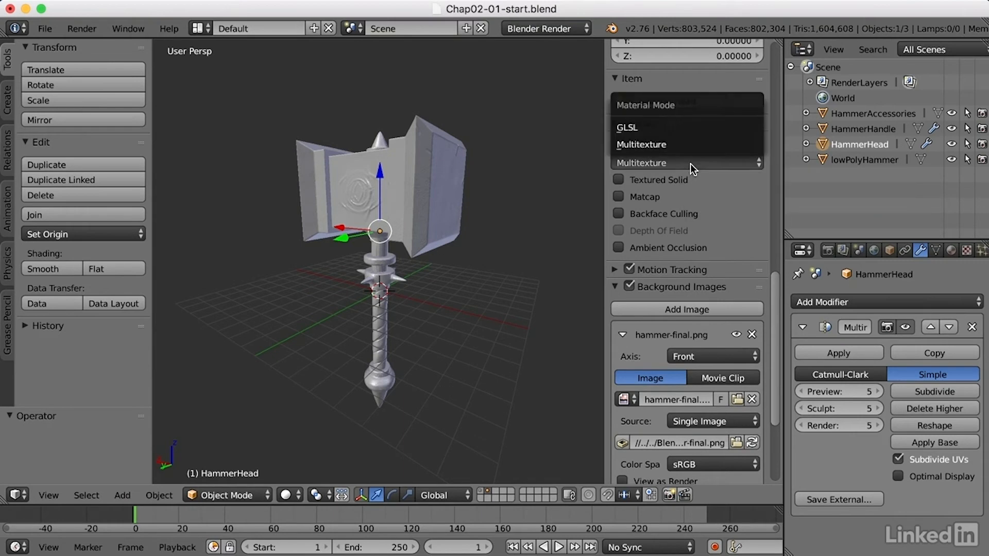
pyautogui.click(639, 130)
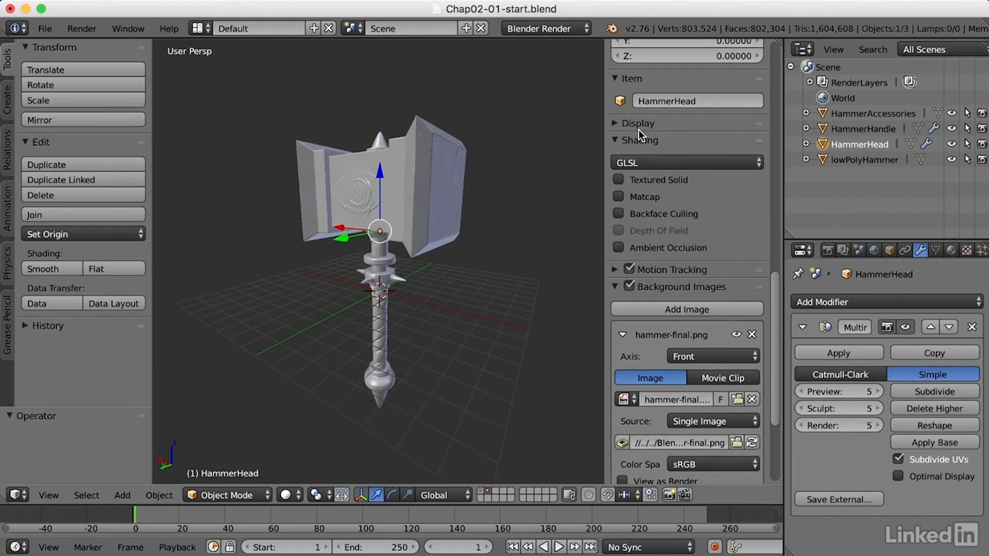
pyautogui.press('n')
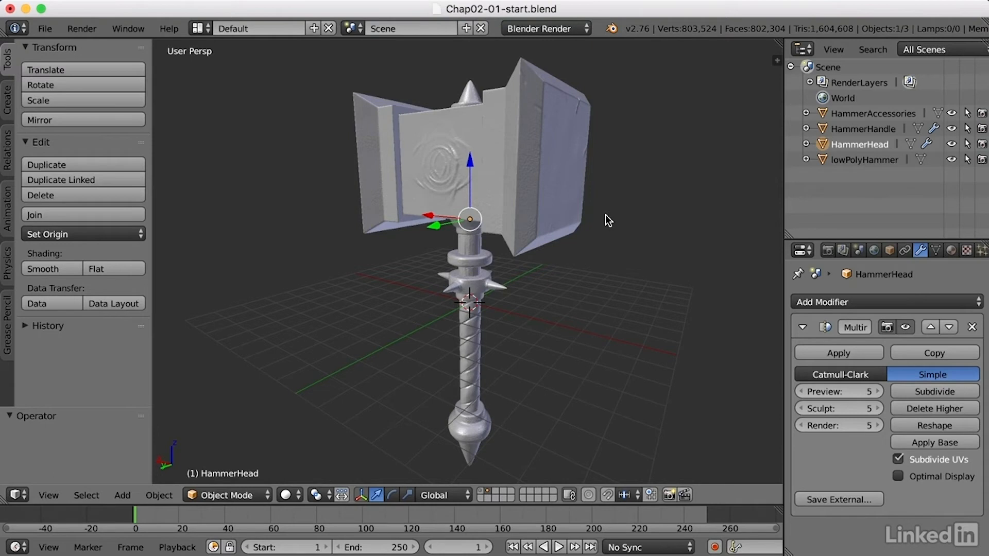
# Step: Add a Hemi lamp to the scene
pyautogui.scroll(-6, 608, 220)
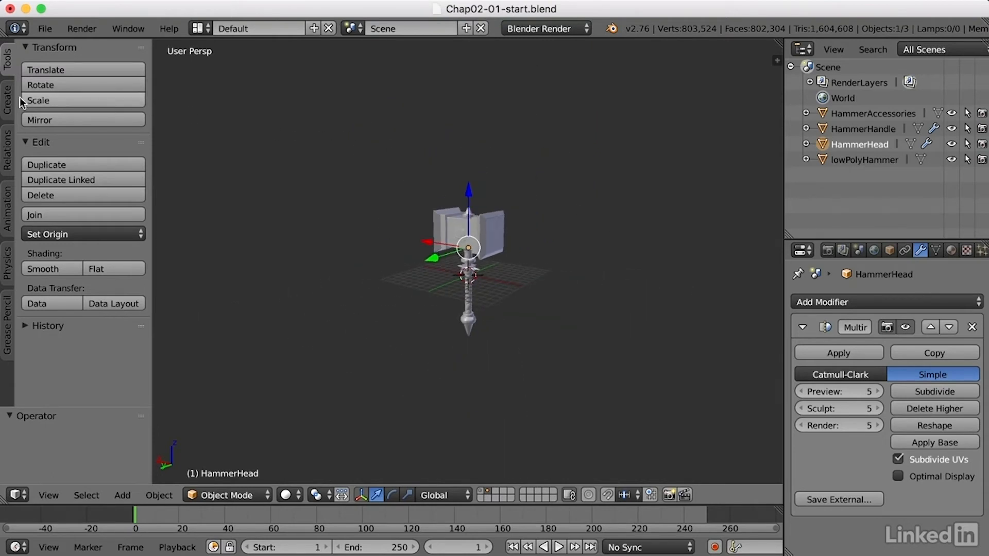
pyautogui.click(7, 107)
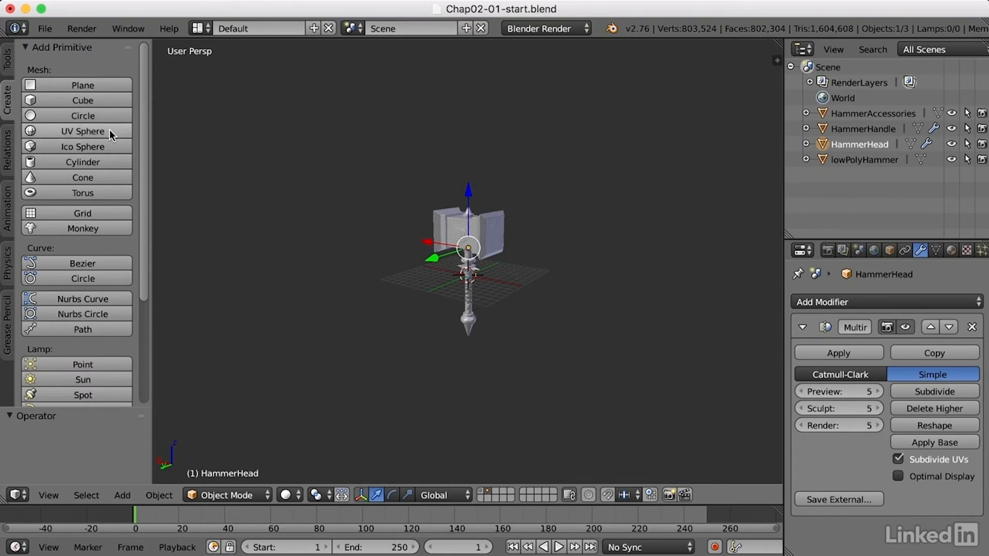
pyautogui.moveTo(143, 122); pyautogui.dragTo(139, 320)
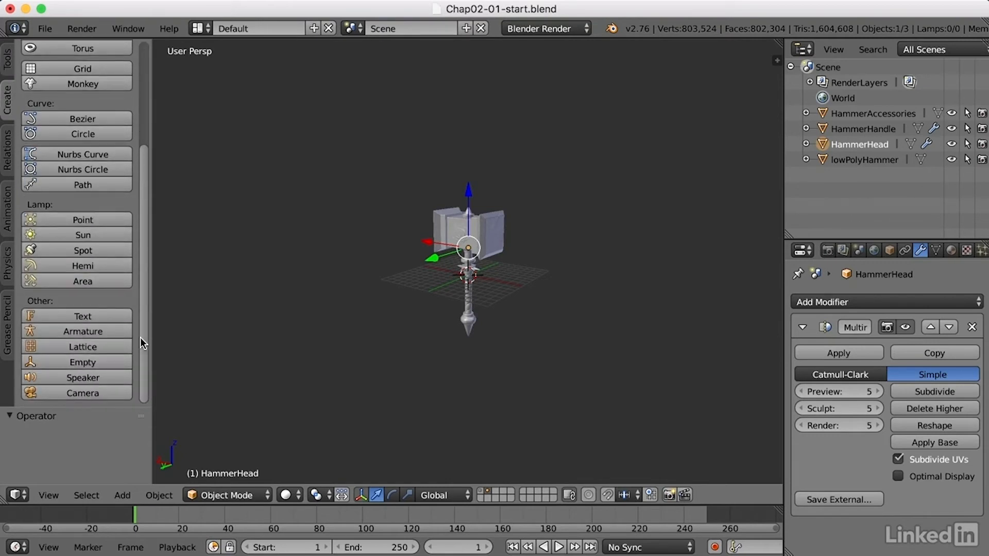
pyautogui.click(110, 267)
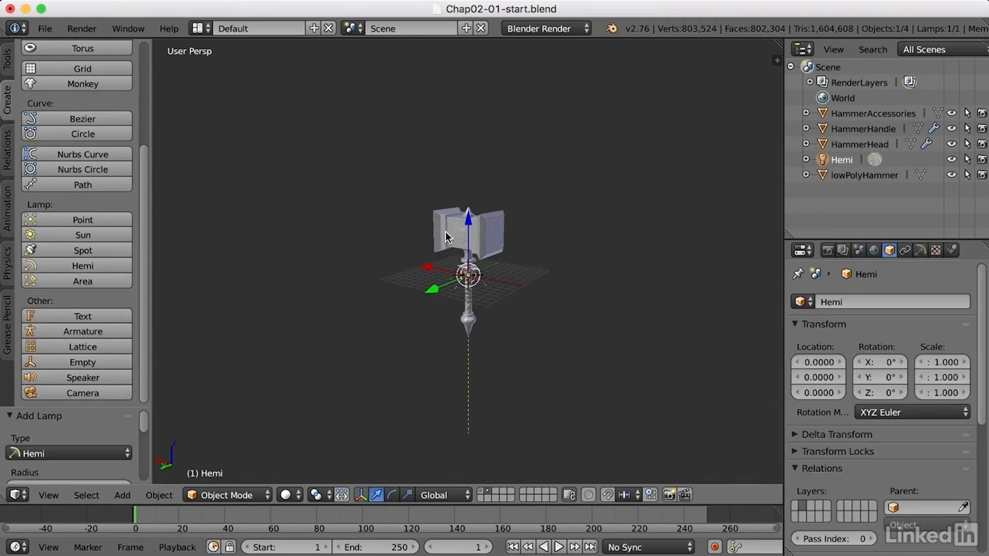
# Step: Move the Hemi lamp up and away from the hammer to about X 20.9, Y -21.0, Z 24.6
pyautogui.moveTo(468, 222); pyautogui.dragTo(477, 463)
pyautogui.scroll(-2, 530, 261)
pyautogui.moveTo(415, 261); pyautogui.dragTo(431, 286, button='middle')
pyautogui.moveTo(420, 138); pyautogui.dragTo(533, 262)
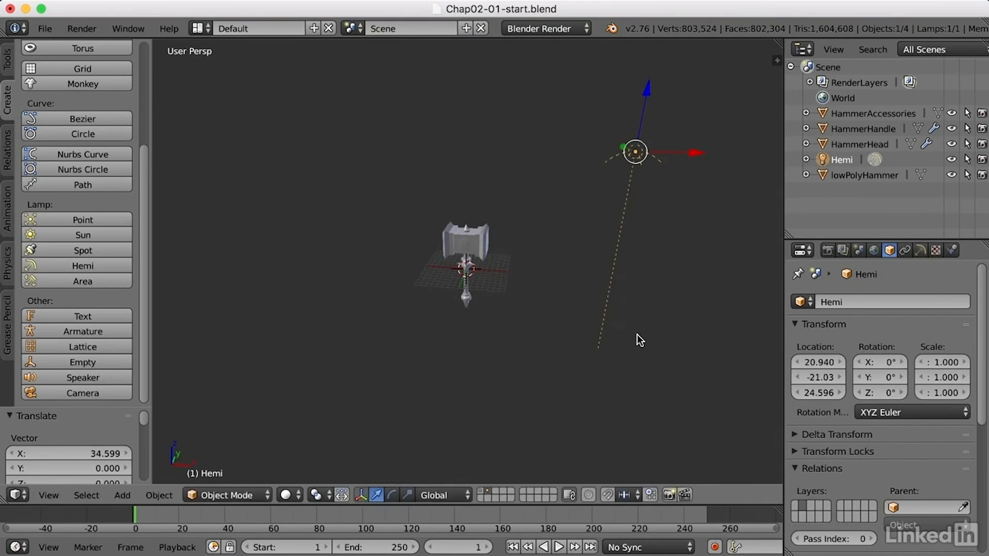
# Step: Rotate the Hemi lamp to aim at the hammer, at about X 52.8°, Y 17.6°, Z -116°
pyautogui.press('r')
pyautogui.click(559, 227)
pyautogui.moveTo(652, 254); pyautogui.dragTo(611, 285, button='middle')
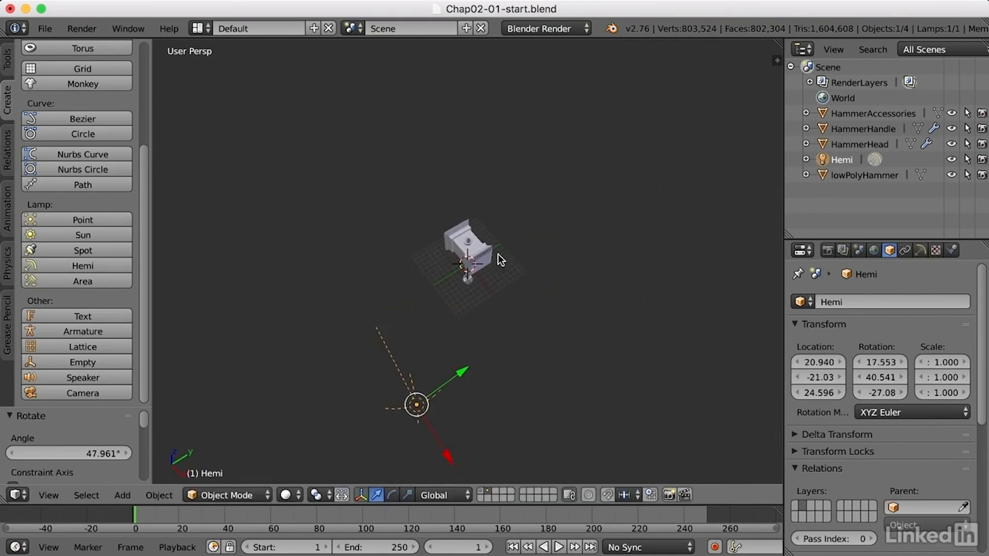
pyautogui.press('r')
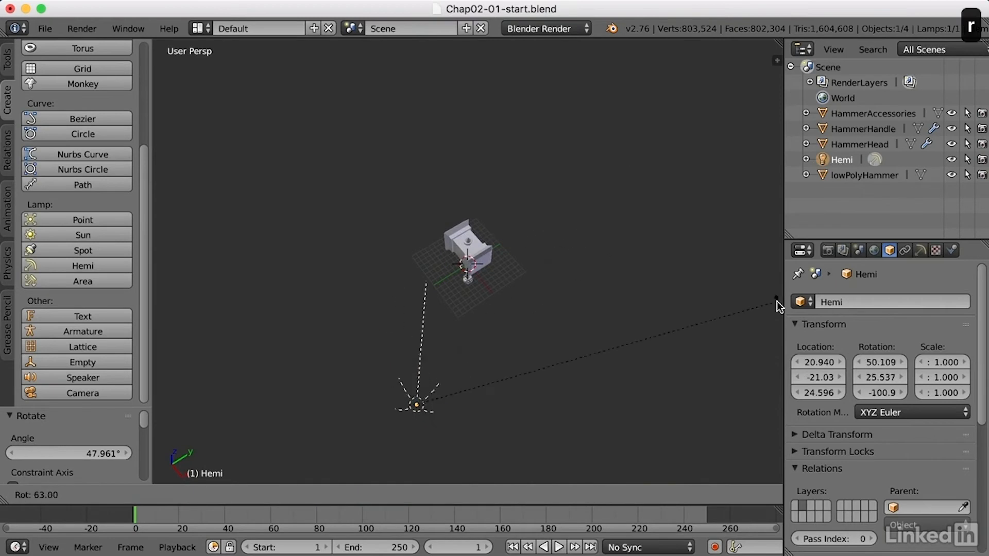
pyautogui.click(345, 410)
pyautogui.moveTo(289, 443); pyautogui.dragTo(340, 414, button='middle')
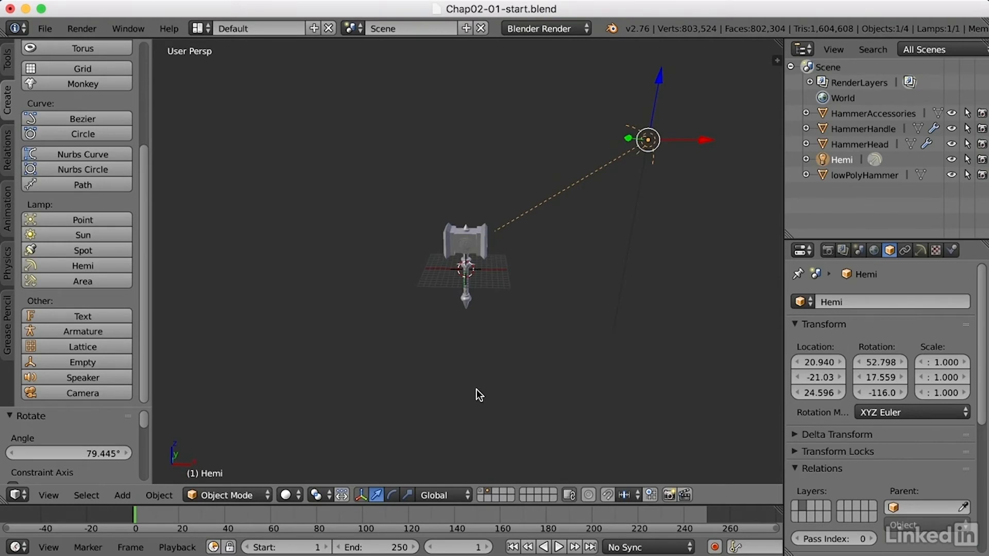
# Step: Set the viewport shading to Texture and view the hammer up close
pyautogui.click(292, 497)
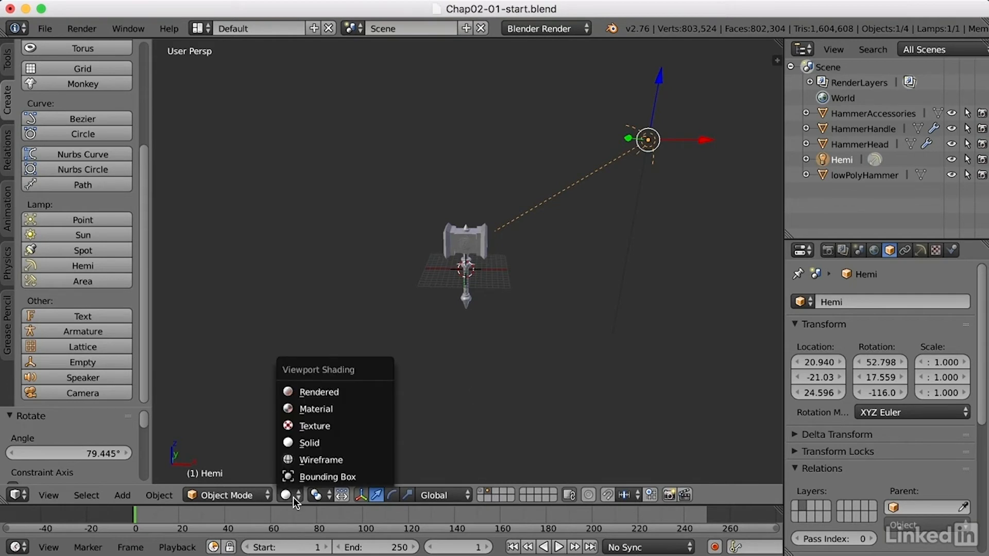
pyautogui.click(320, 422)
pyautogui.scroll(5, 597, 349)
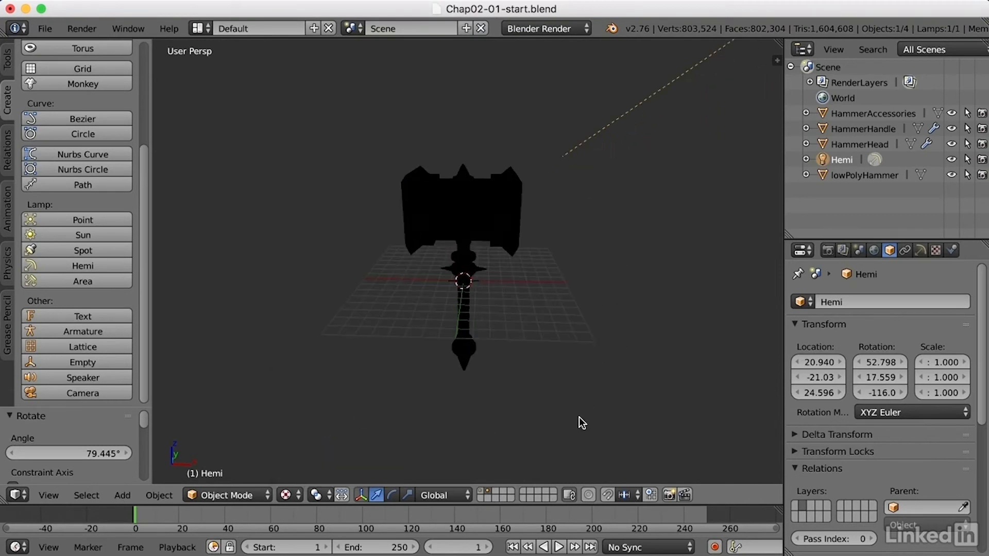
pyautogui.moveTo(572, 418)
pyautogui.mouseDown(button='middle')
pyautogui.moveTo(534, 407)
pyautogui.moveTo(572, 404)
pyautogui.mouseUp(button='middle')
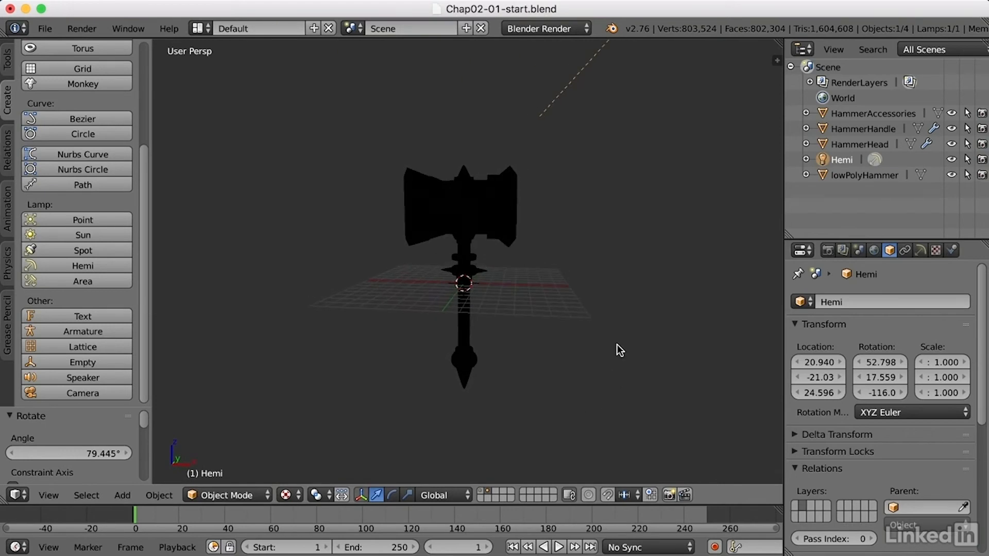
# Step: Remove the test pattern material slot from the HammerHead object
pyautogui.rightClick(506, 206)
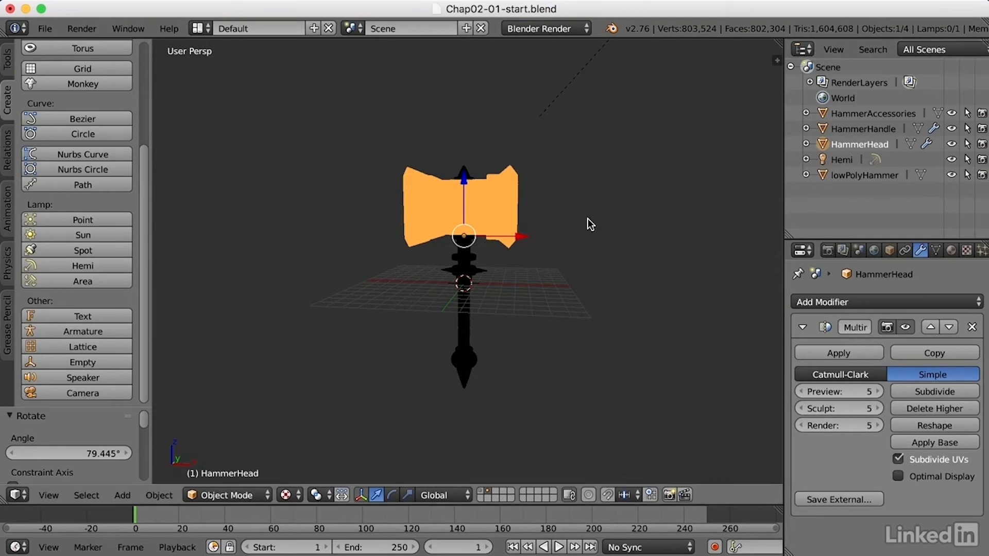
pyautogui.moveTo(783, 281); pyautogui.dragTo(743, 283)
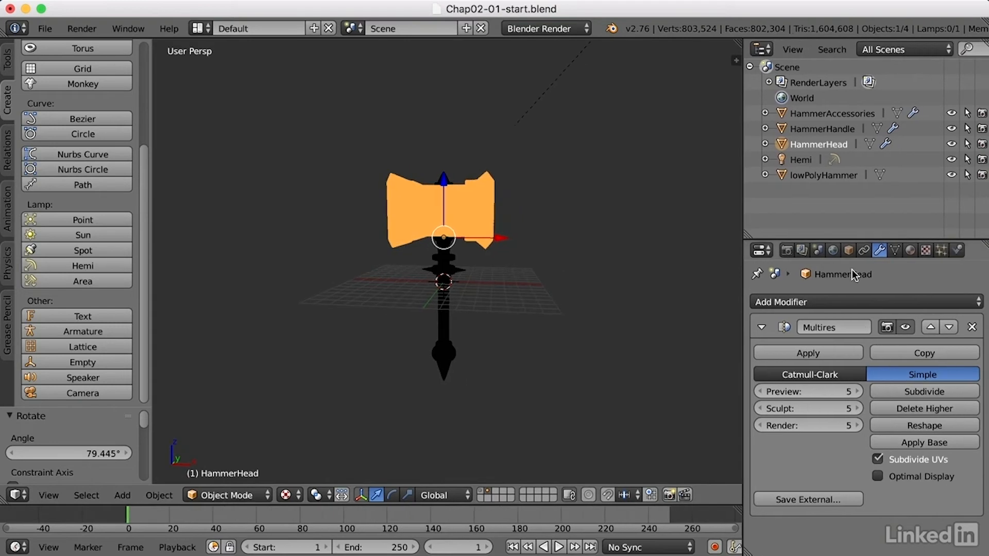
pyautogui.click(910, 249)
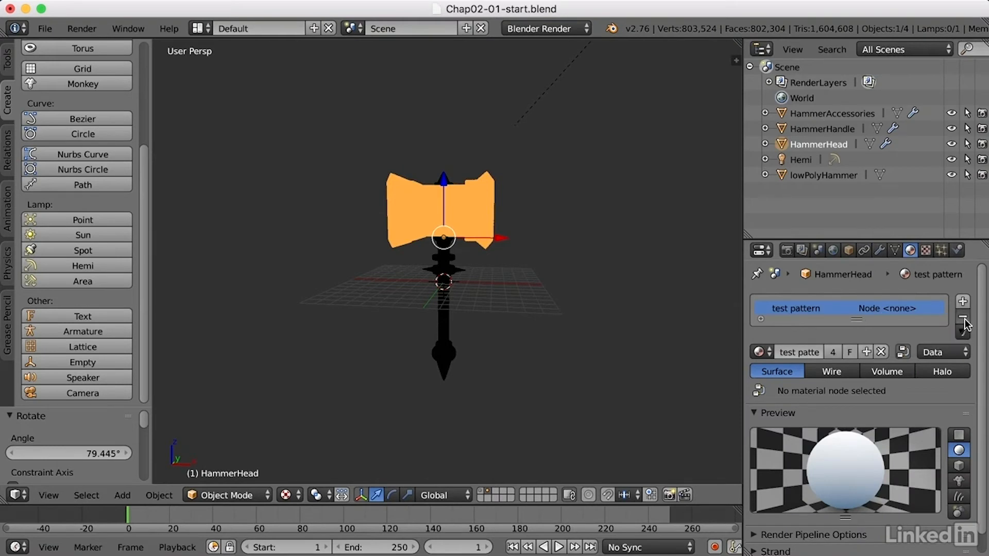
pyautogui.click(963, 317)
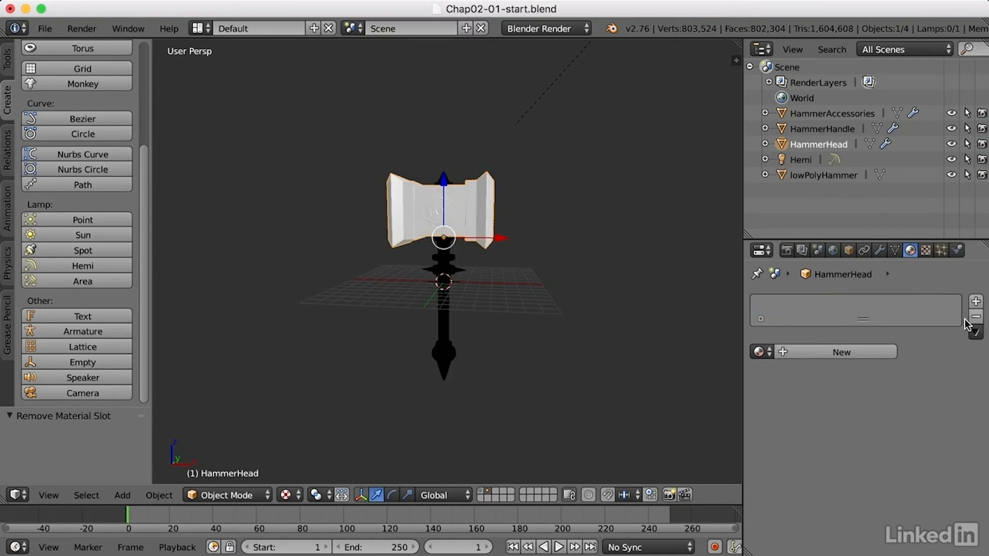
# Step: Create a new material on the hammer head and name it Hammer
pyautogui.click(844, 354)
pyautogui.click(827, 353)
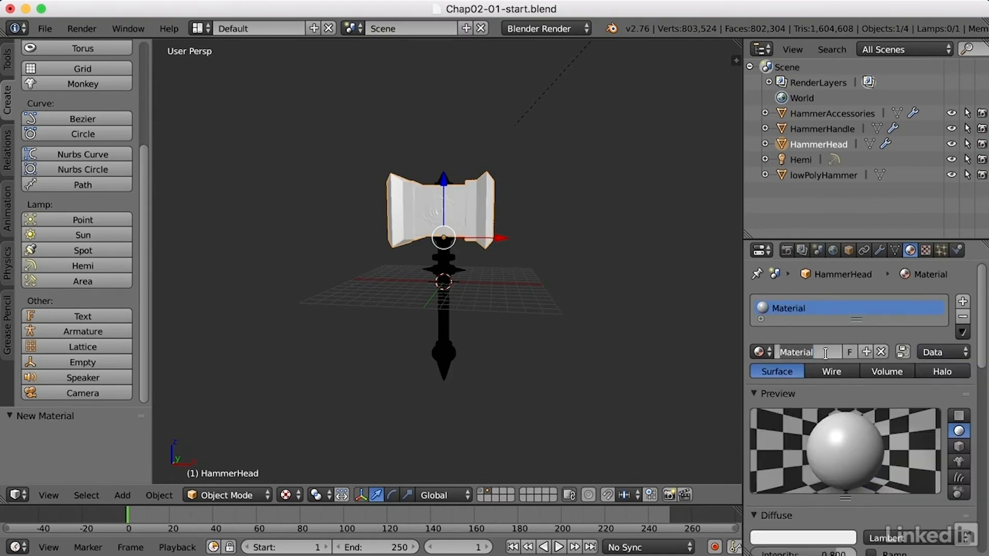
pyautogui.write('Hammer')
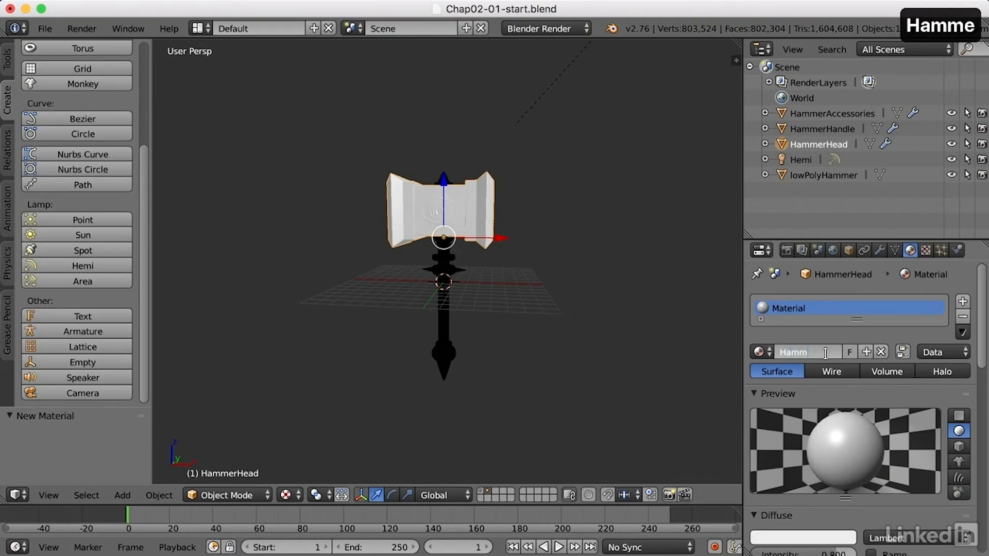
pyautogui.press('Return')
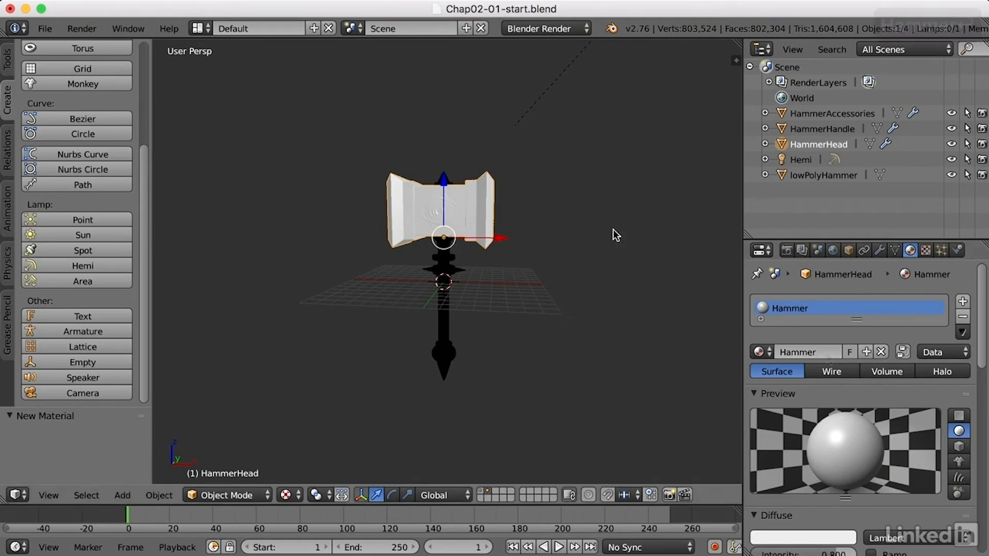
# Step: Switch the hammer head to Texture Paint mode and bring up its paint slot options
pyautogui.scroll(5, 588, 233)
pyautogui.moveTo(589, 188); pyautogui.dragTo(596, 276, button='middle')
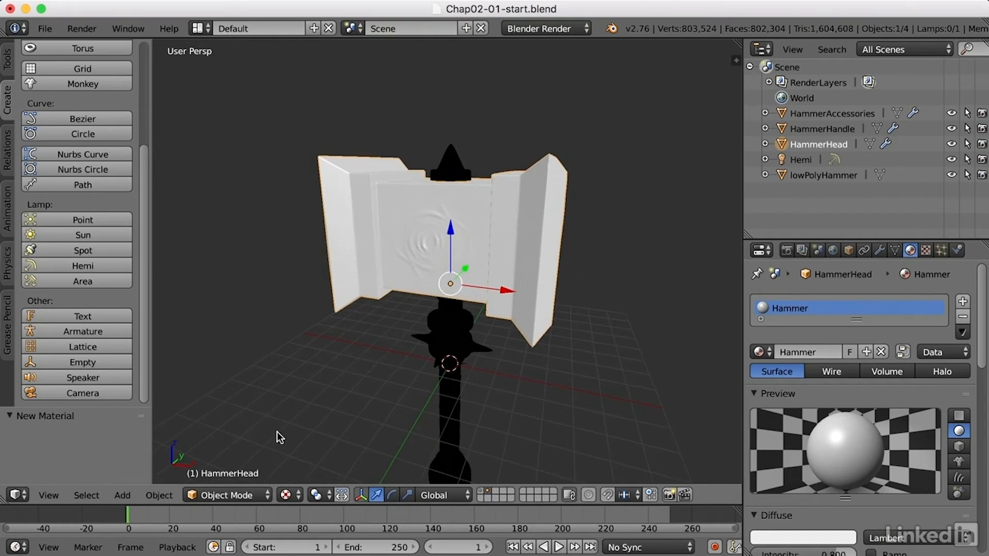
pyautogui.click(248, 496)
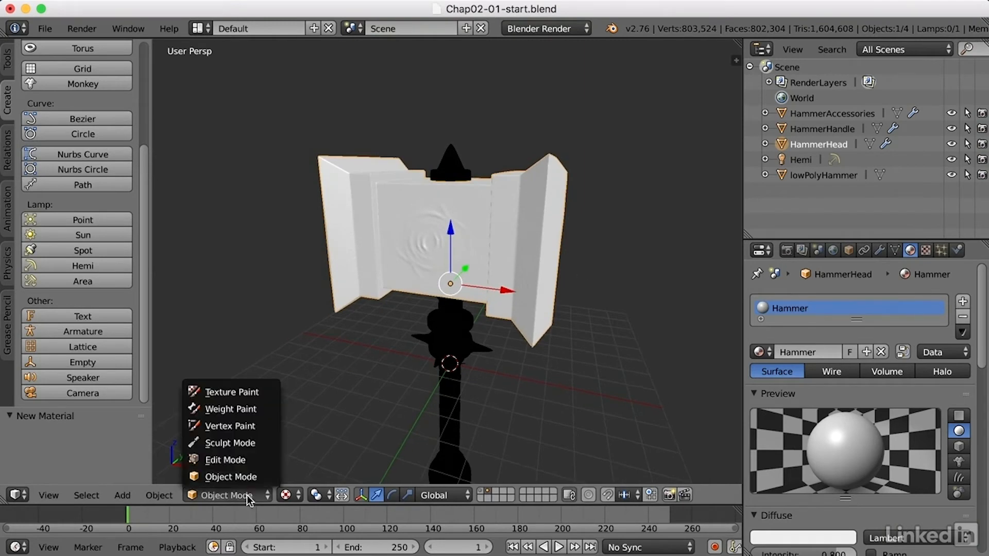
pyautogui.click(259, 393)
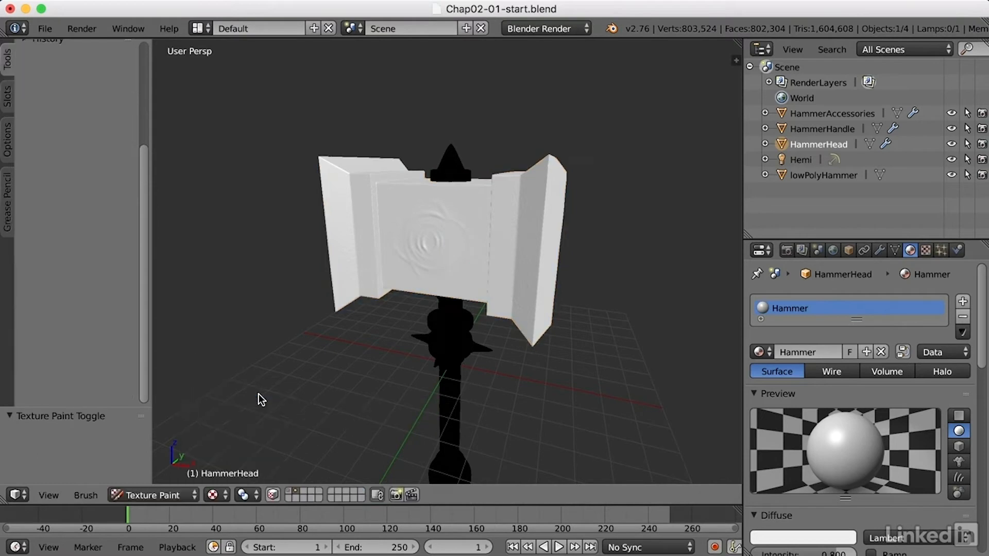
pyautogui.moveTo(144, 333); pyautogui.dragTo(146, 157)
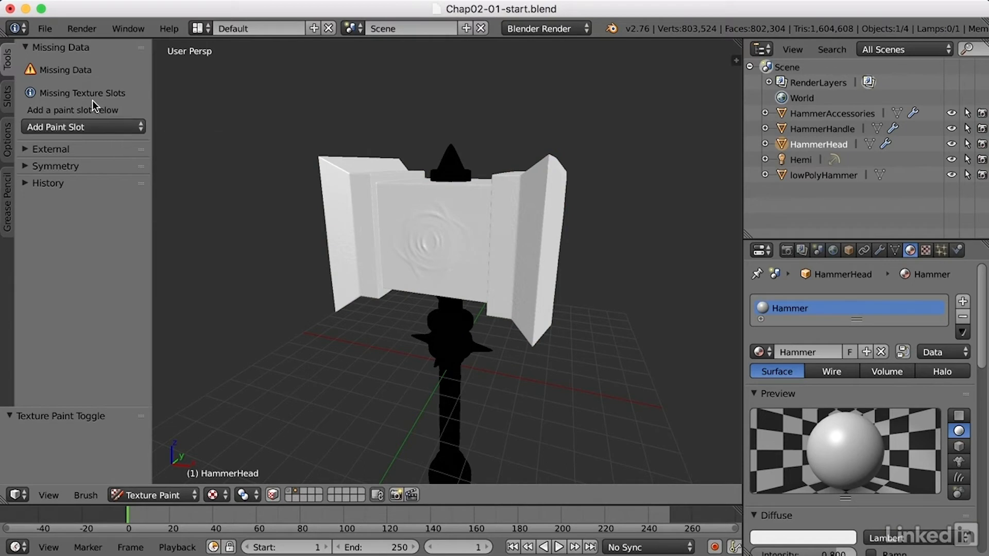
# Step: Add a Diffuse Color paint slot to the hammer head with a 2048 by 2048 px image
pyautogui.click(82, 128)
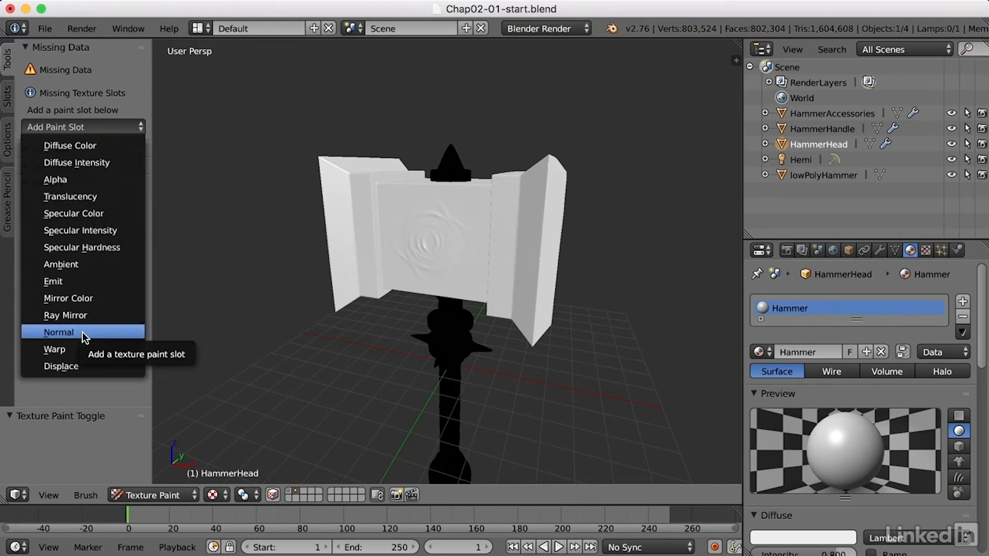
pyautogui.click(105, 147)
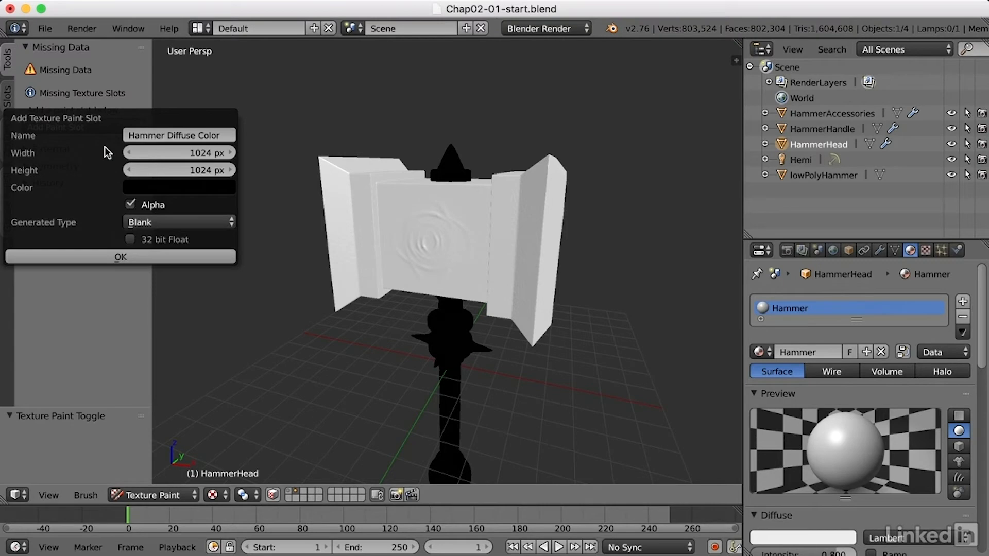
pyautogui.click(151, 152)
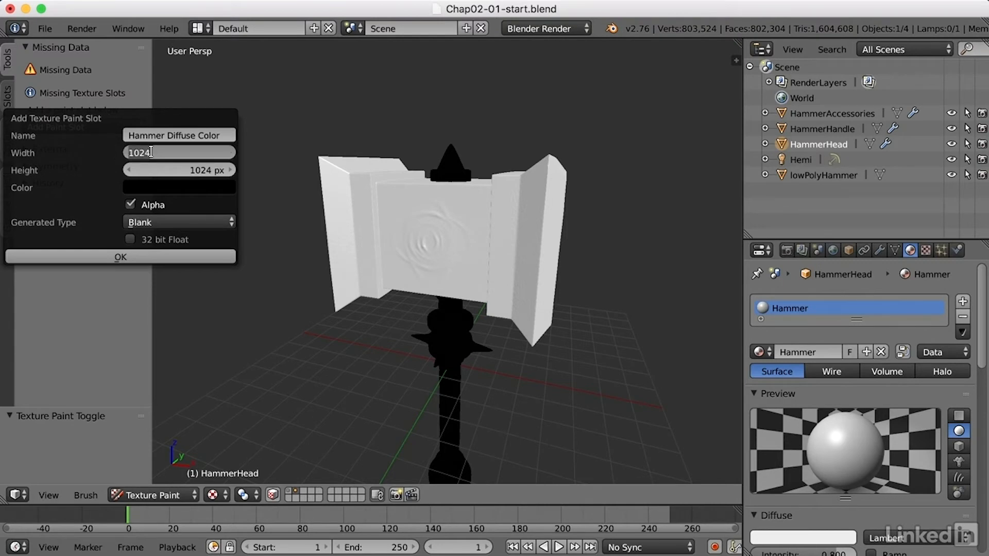
pyautogui.write('2048')
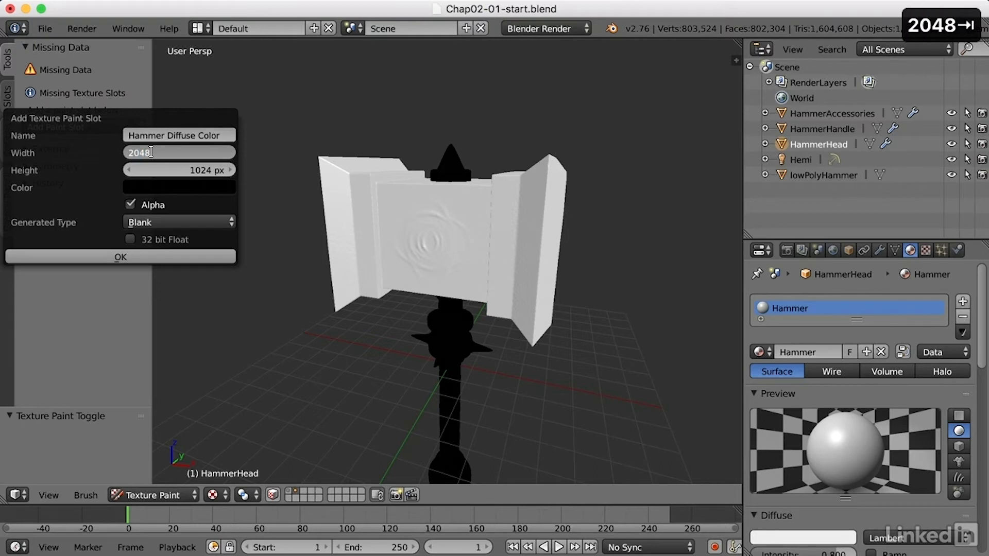
pyautogui.press('Tab')
pyautogui.write('2048')
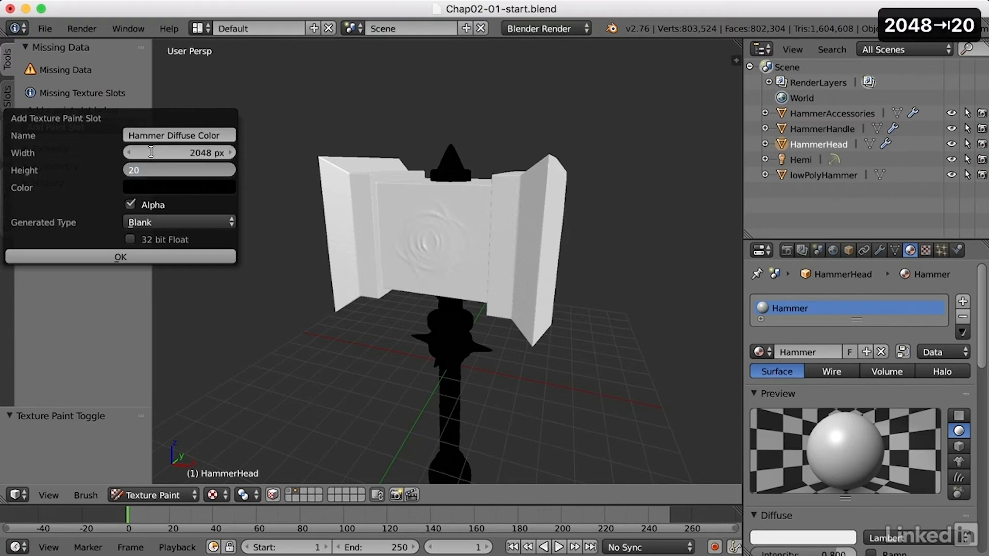
pyautogui.press('Tab')
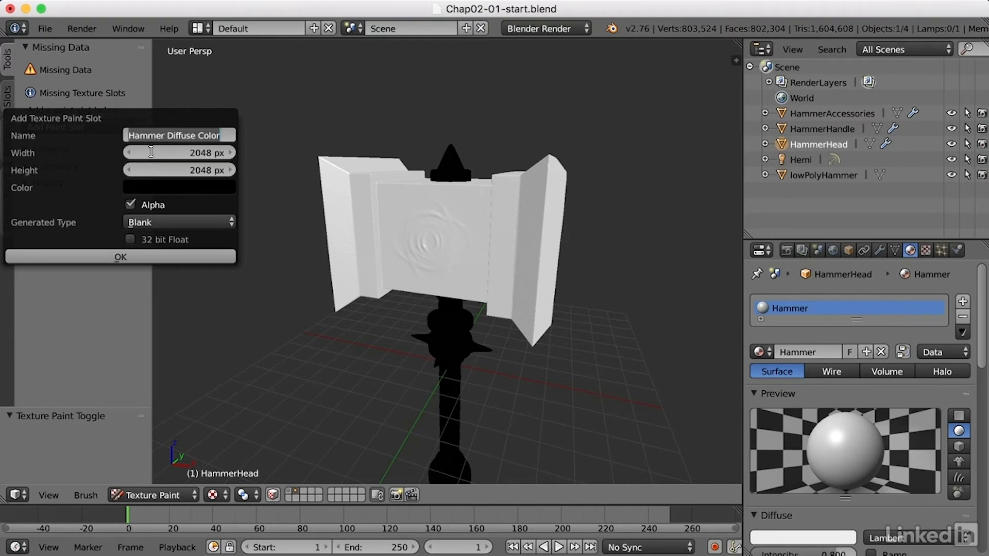
pyautogui.click(109, 256)
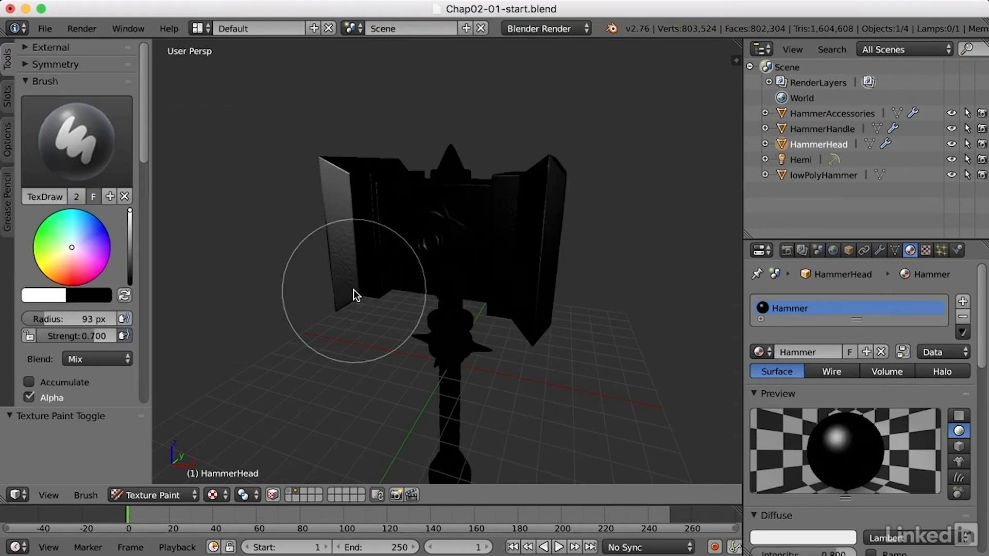
# Step: Show the hammer head's available paint slots and widen the area that lists them
pyautogui.moveTo(311, 288)
pyautogui.mouseDown(button='middle')
pyautogui.moveTo(380, 282)
pyautogui.moveTo(326, 287)
pyautogui.moveTo(323, 273)
pyautogui.moveTo(405, 289)
pyautogui.moveTo(456, 278)
pyautogui.mouseUp(button='middle')
pyautogui.scroll(3, 406, 289)
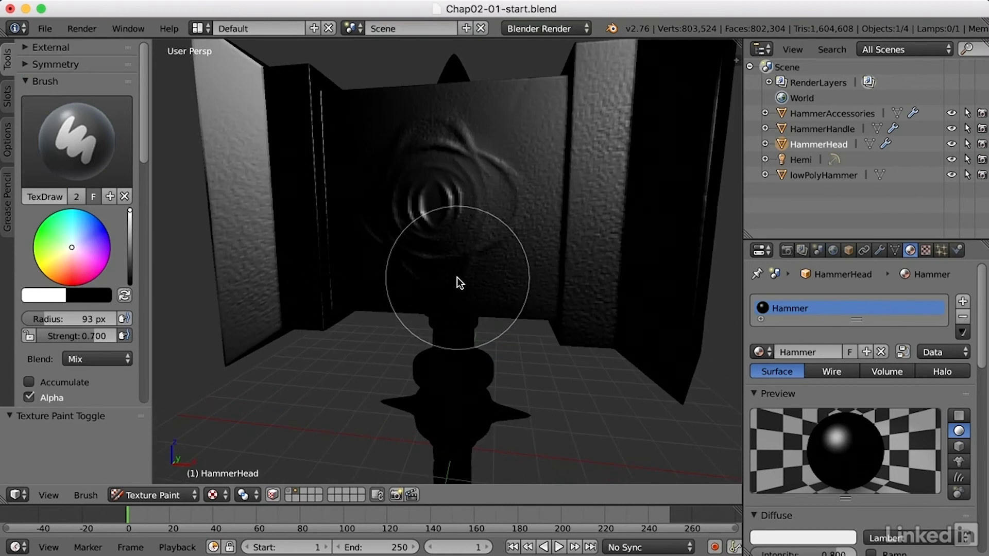
pyautogui.scroll(-2, 457, 276)
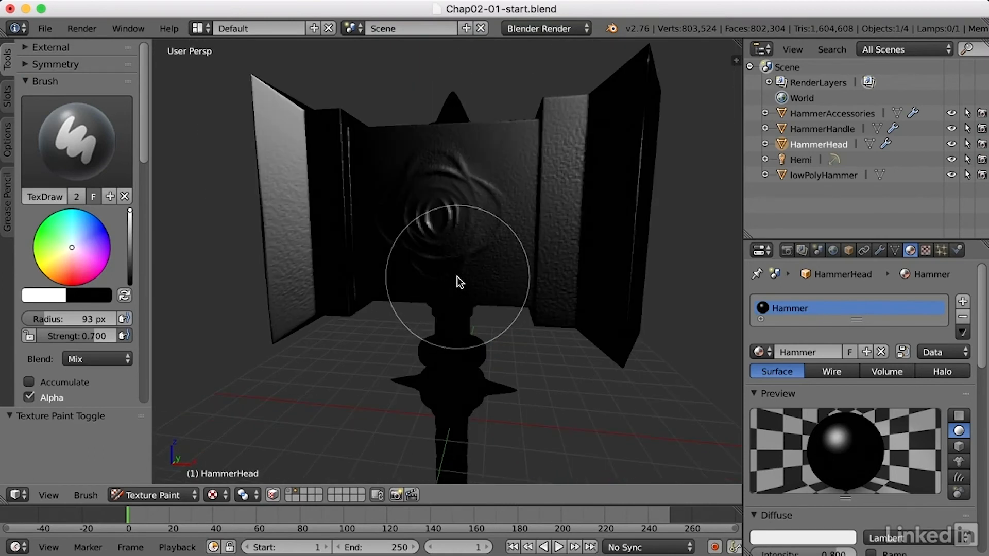
pyautogui.click(8, 100)
pyautogui.moveTo(151, 148); pyautogui.dragTo(222, 161)
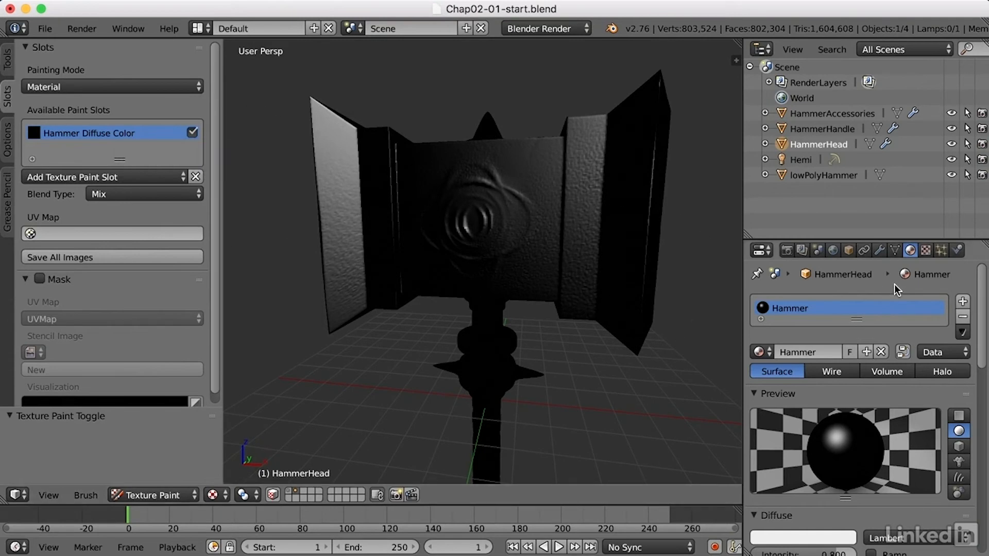
# Step: Rename the Hammer material's Diffuse Color texture to Hammer Diffuse Color
pyautogui.click(926, 249)
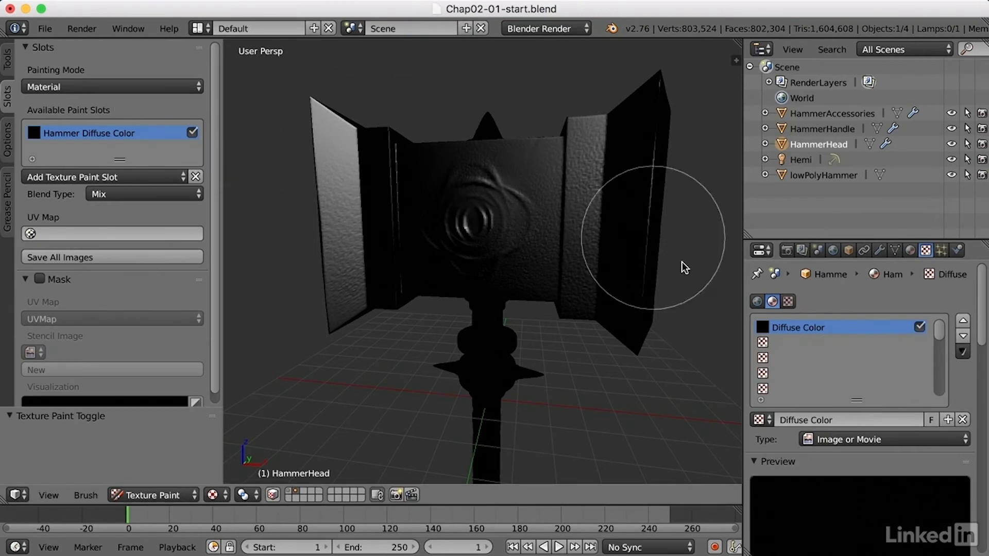
pyautogui.doubleClick(823, 326)
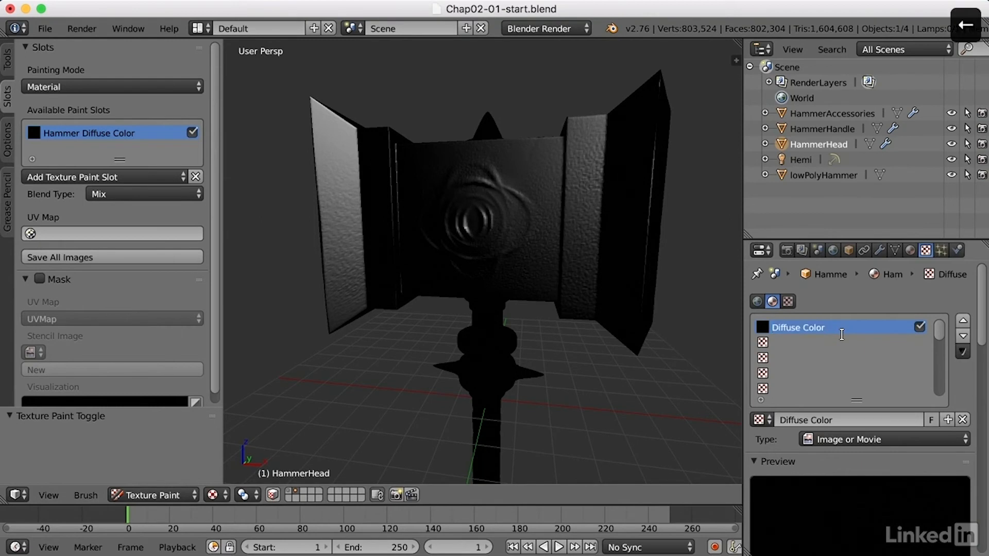
pyautogui.write('Hammer')
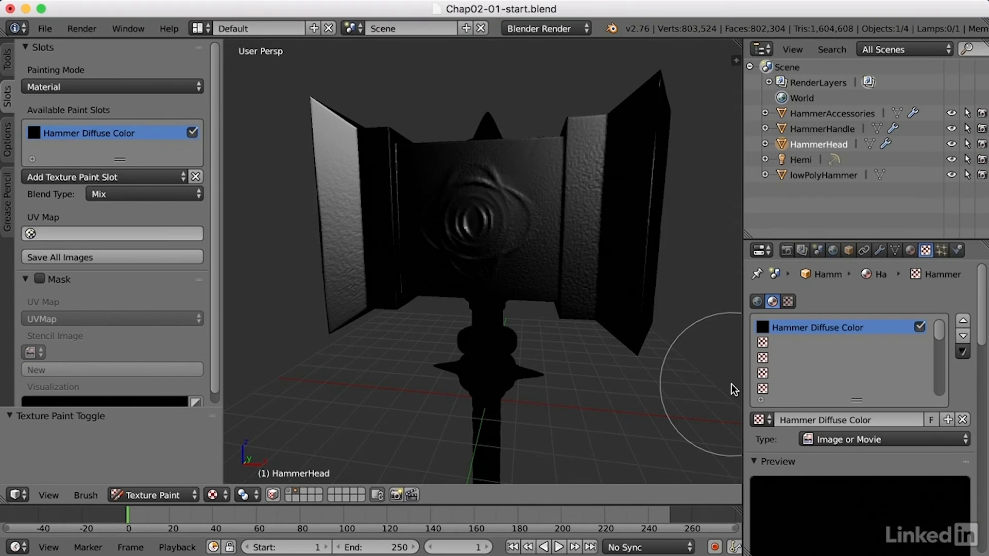
# Step: Create a new screen layout from the default one and name it Texture Painting
pyautogui.click(314, 27)
pyautogui.doubleClick(299, 28)
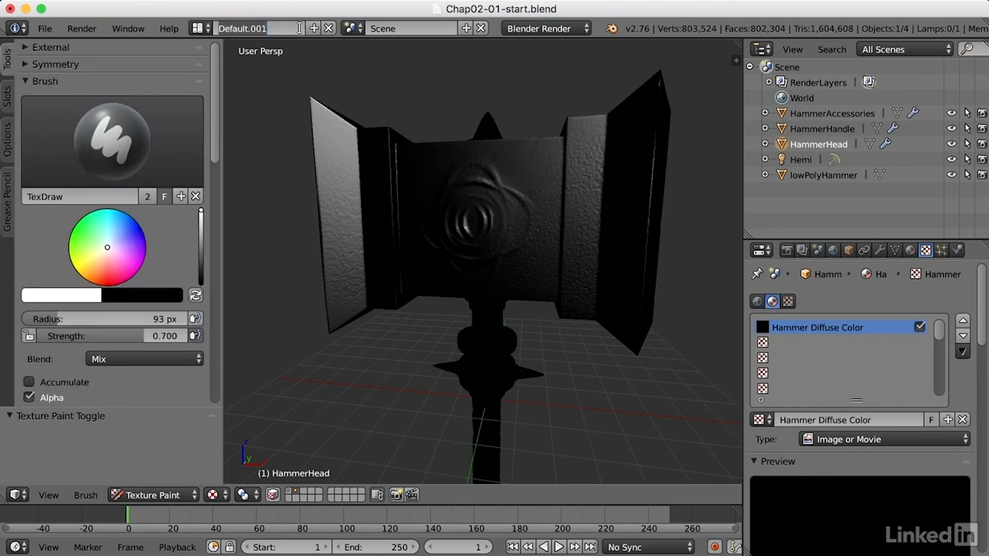
pyautogui.write('Texture Painting')
pyautogui.press('Return')
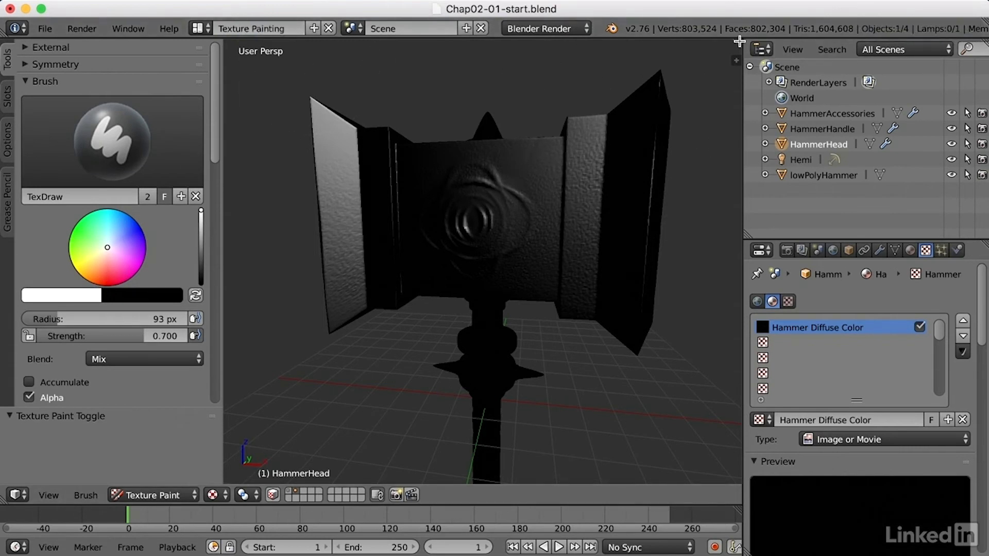
# Step: Split the 3D view, turn the new area into a UV/Image Editor, and narrow the brush settings beside the hammer
pyautogui.moveTo(740, 42); pyautogui.dragTo(86, 144)
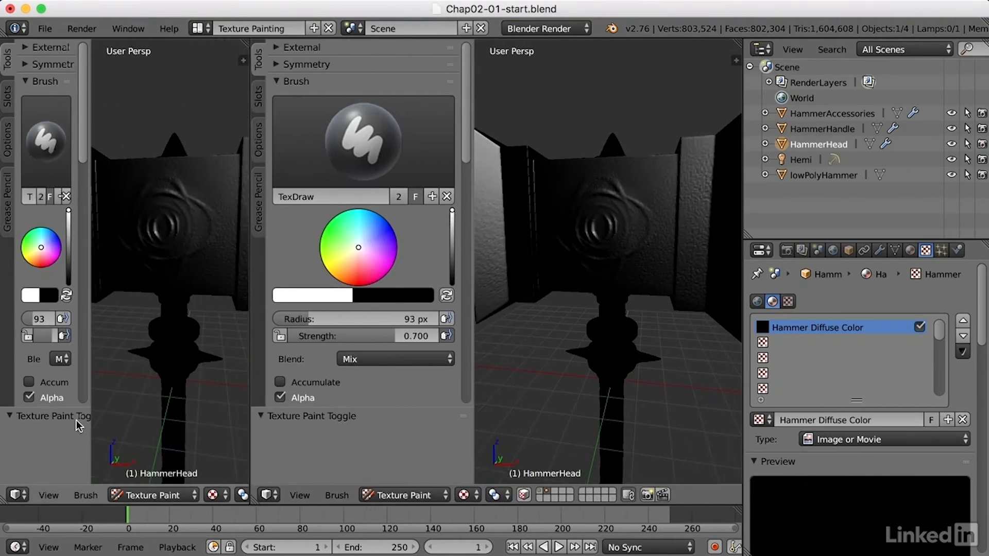
pyautogui.click(18, 495)
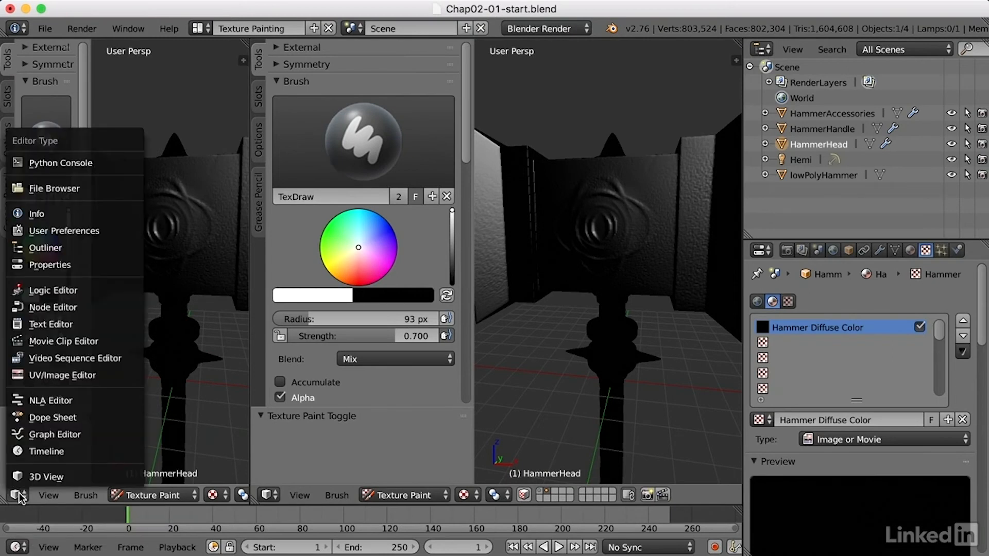
pyautogui.click(101, 375)
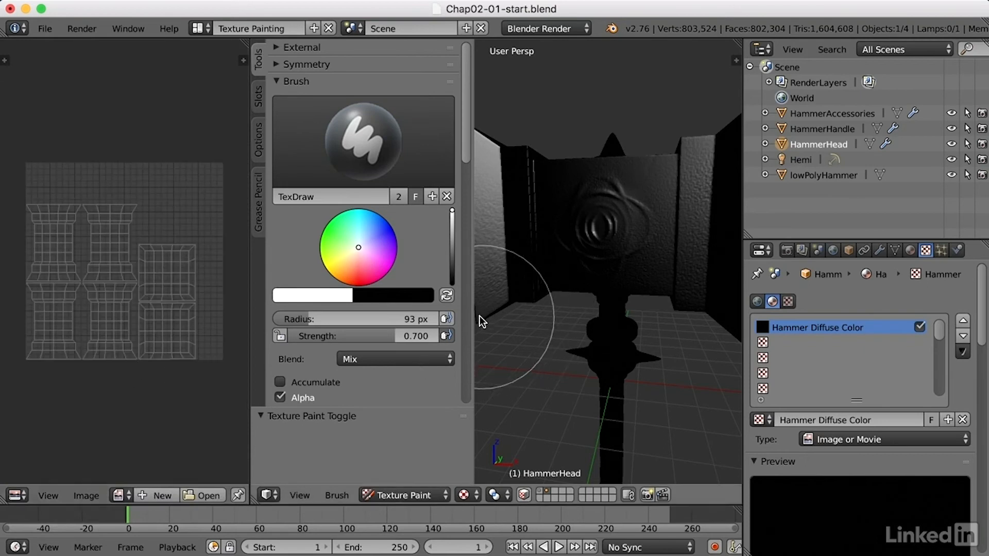
pyautogui.moveTo(475, 320); pyautogui.dragTo(408, 320)
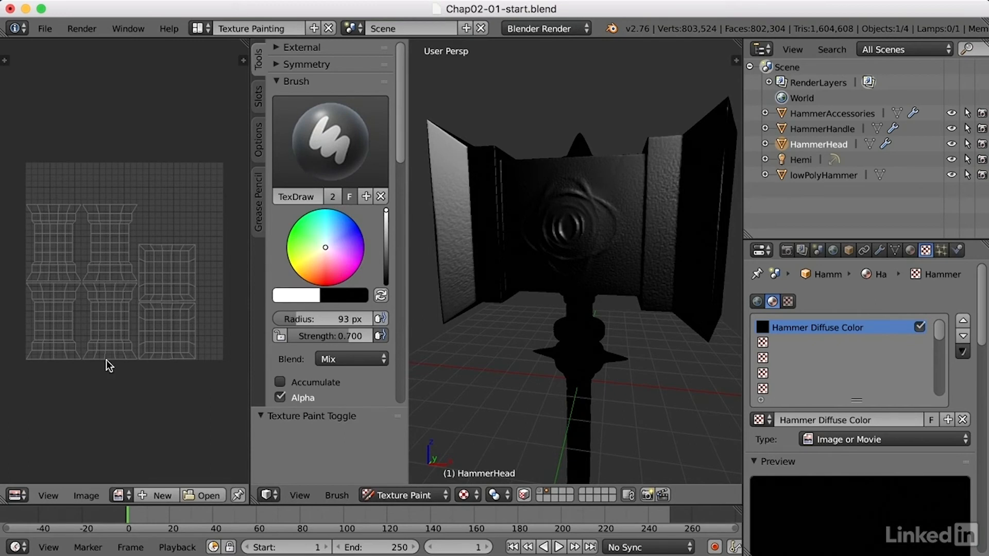
# Step: Display the Hammer Diffuse Color image behind the UV layout and fit it in the image editor
pyautogui.click(118, 495)
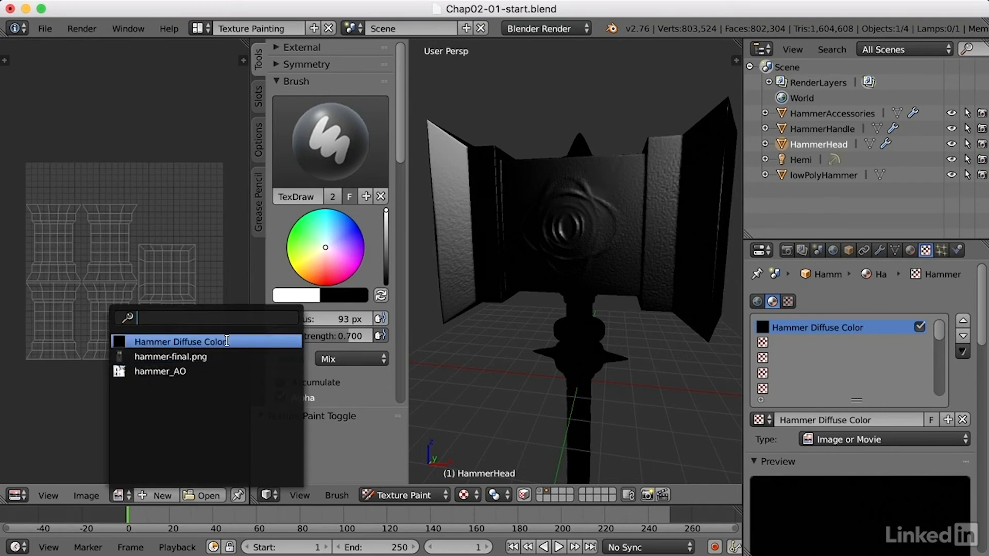
pyautogui.click(226, 342)
pyautogui.scroll(-2, 147, 377)
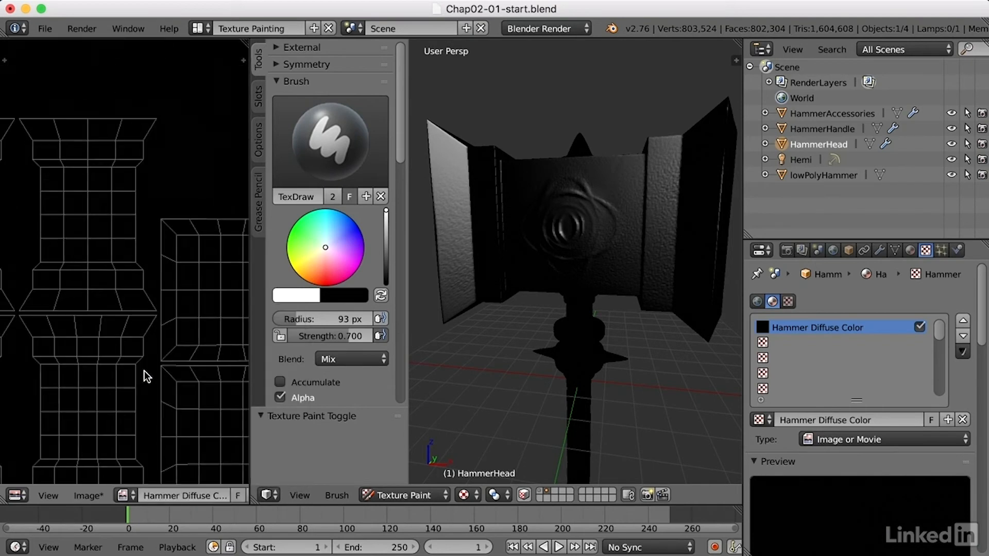
pyautogui.scroll(-1, 147, 377)
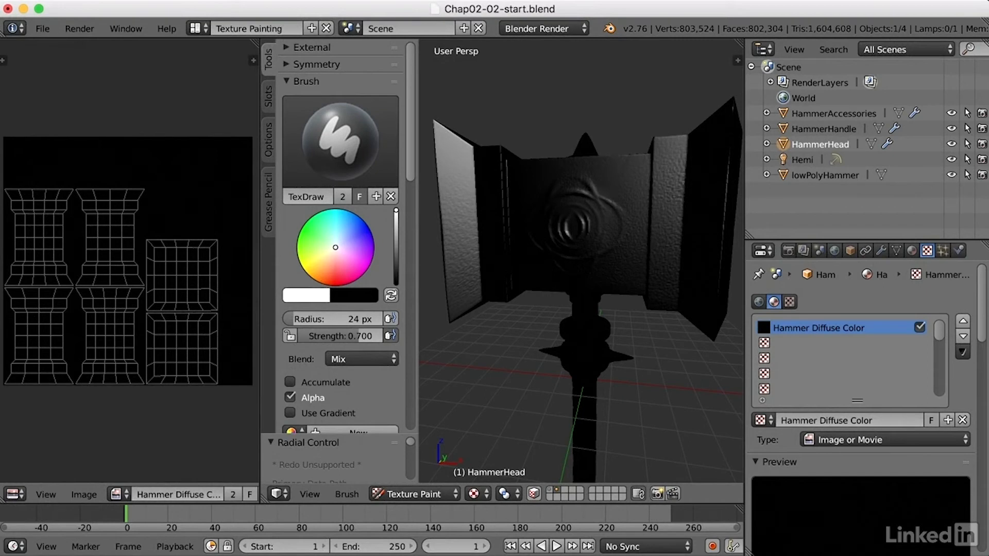
# Step: Replace the test pattern material on HammerAccessories with the existing Hammer material
pyautogui.click(841, 116)
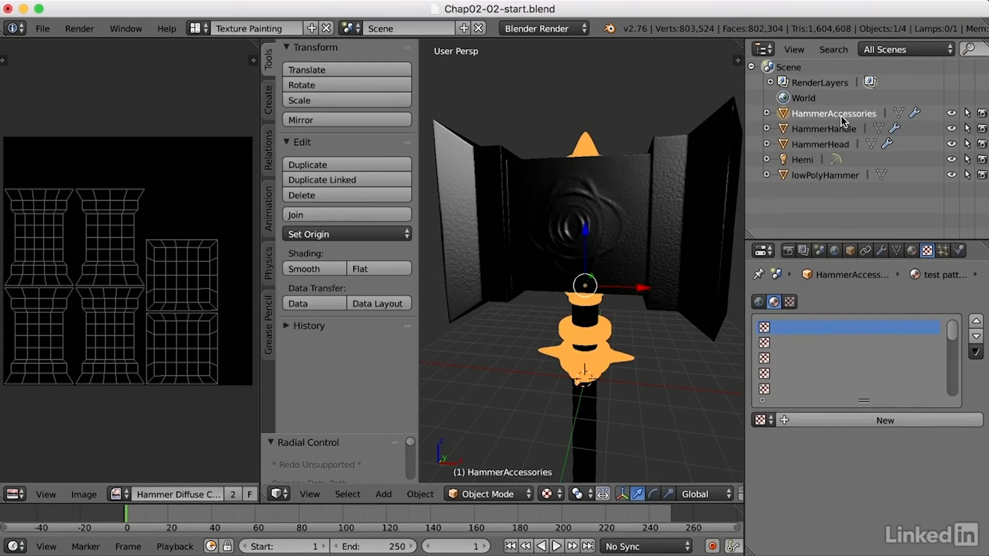
pyautogui.click(913, 251)
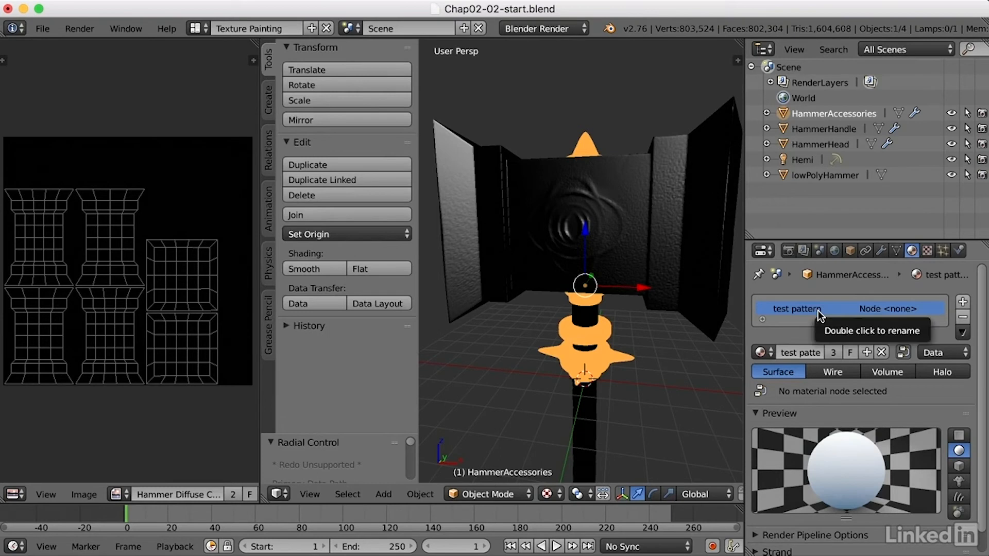
pyautogui.click(764, 352)
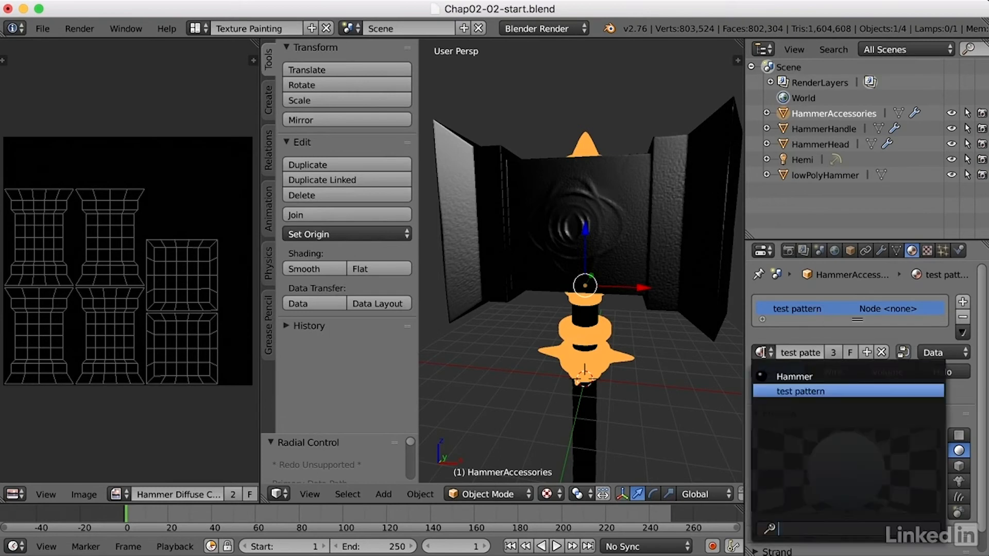
pyautogui.click(808, 377)
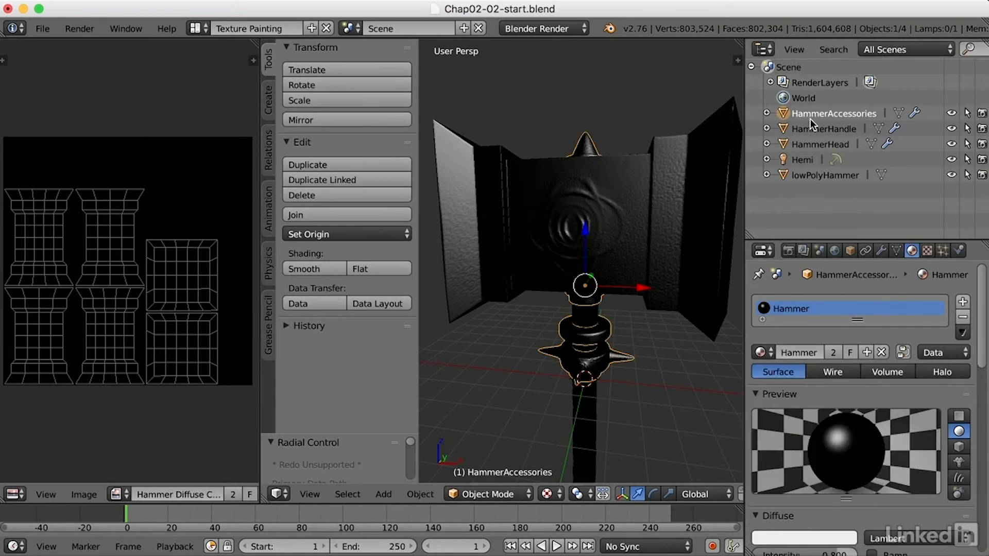
# Step: Assign the existing Hammer material to HammerHandle in place of test pattern, and reselect HammerHead for painting
pyautogui.click(821, 128)
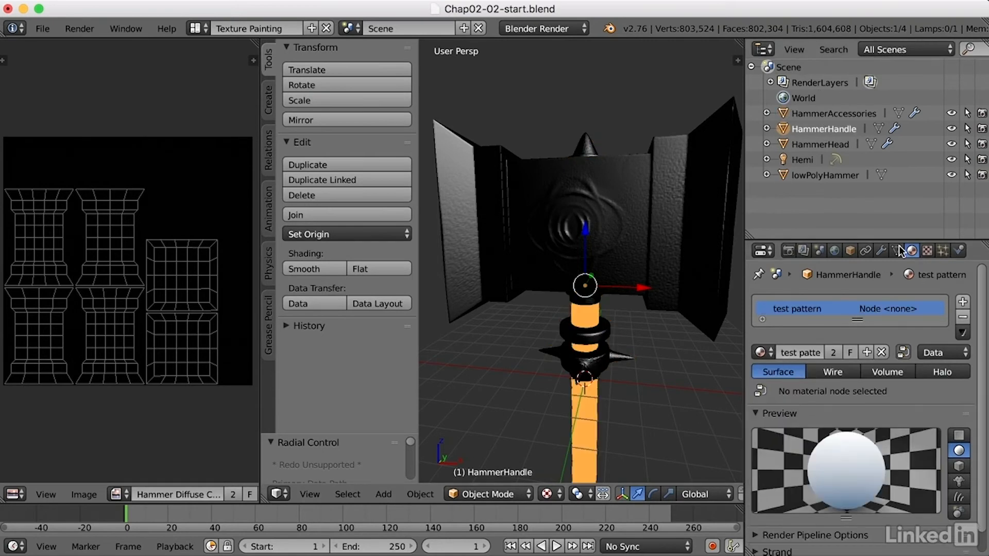
pyautogui.click(763, 352)
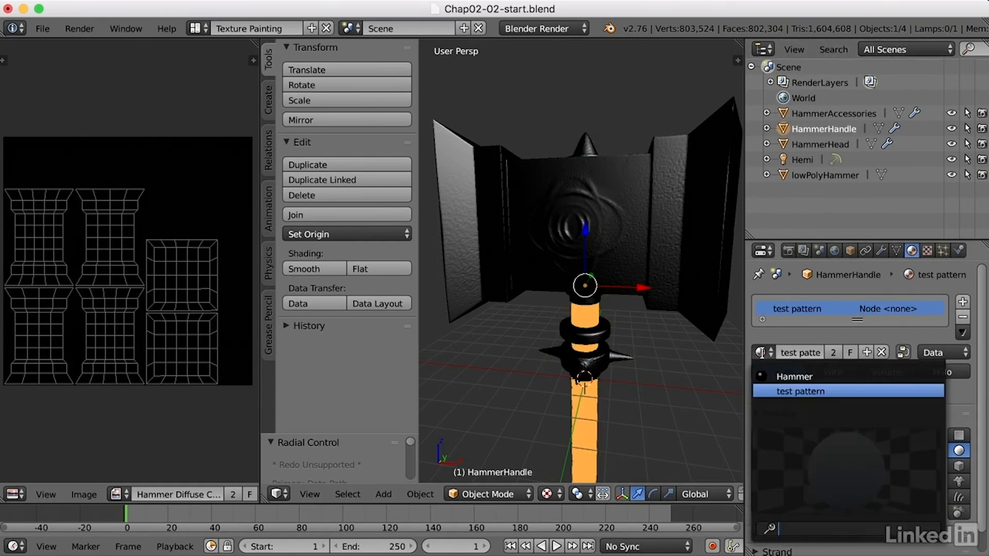
pyautogui.click(802, 376)
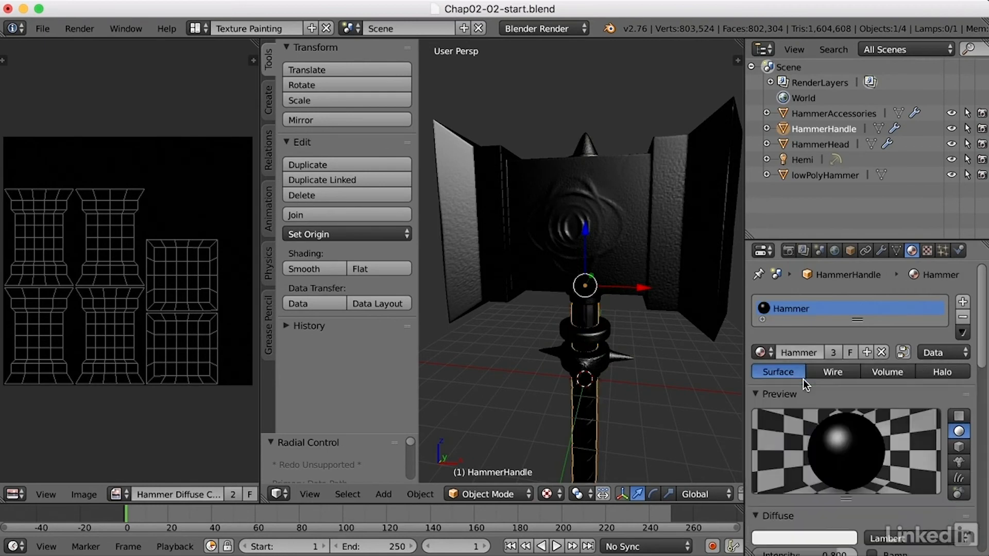
pyautogui.click(815, 144)
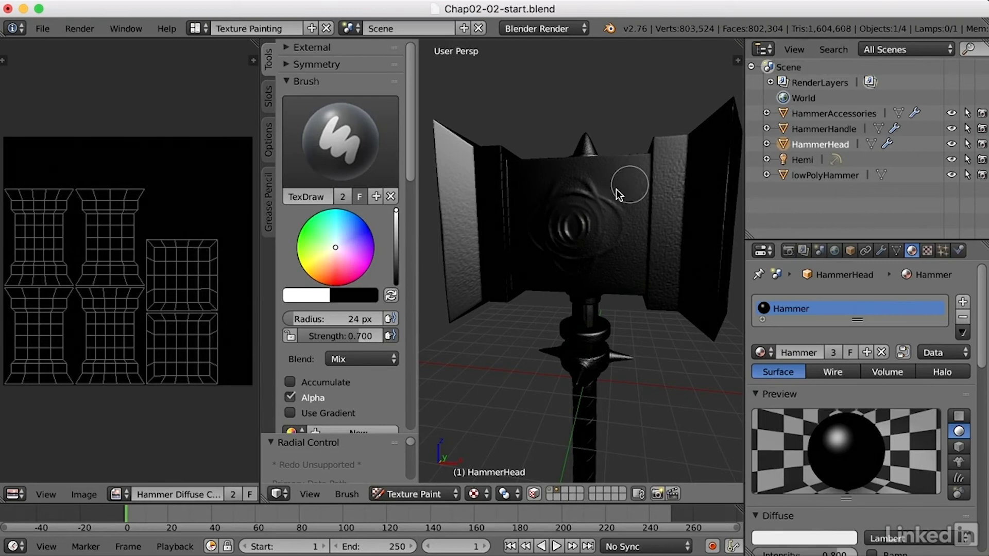
# Step: Paint a curved white test stroke across the front of the hammer head and undo it
pyautogui.moveTo(622, 231)
pyautogui.mouseDown()
pyautogui.moveTo(536, 255)
pyautogui.moveTo(536, 267)
pyautogui.mouseUp()
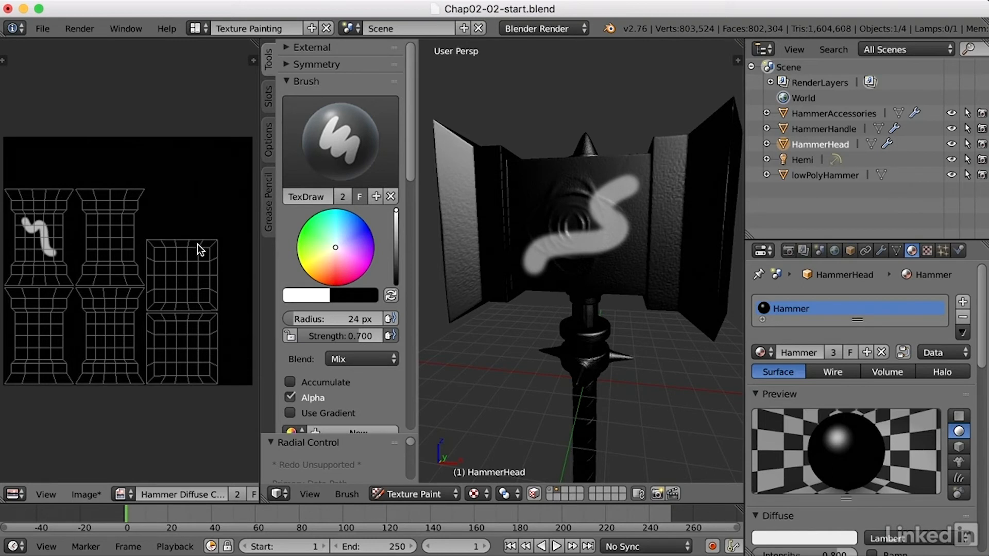
pyautogui.hotkey('ctrl', 'z')
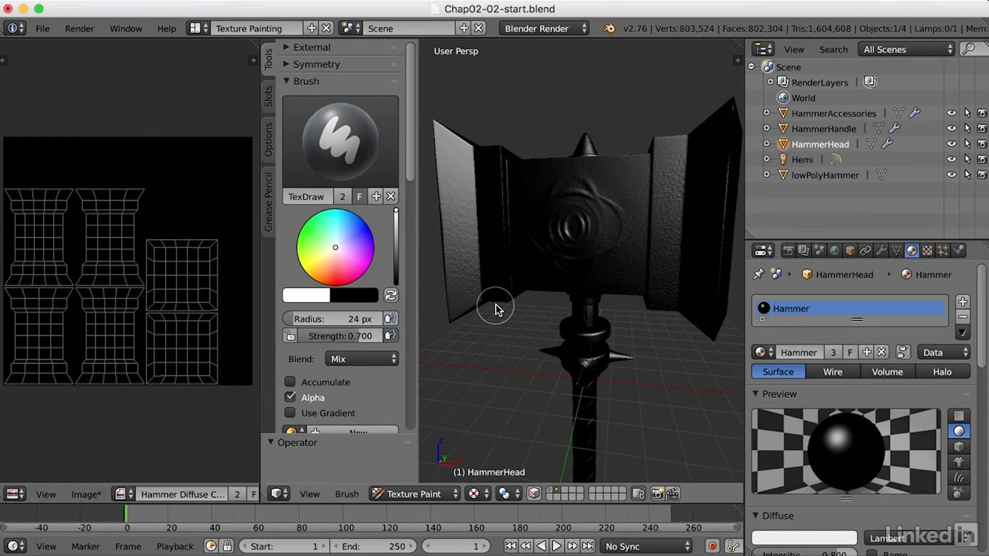
# Step: Save the blend file and the modified Hammer Diffuse Color image
pyautogui.click(42, 30)
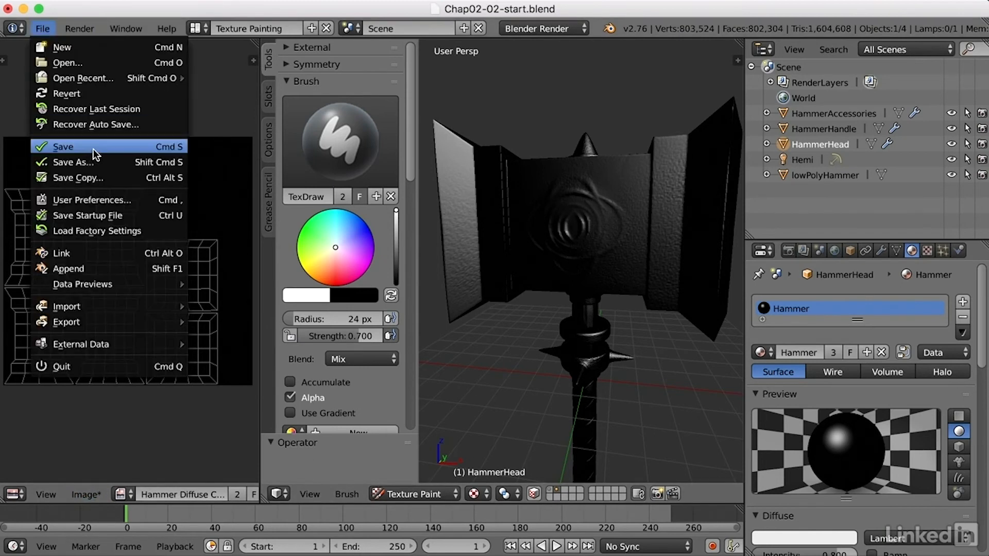
pyautogui.click(150, 148)
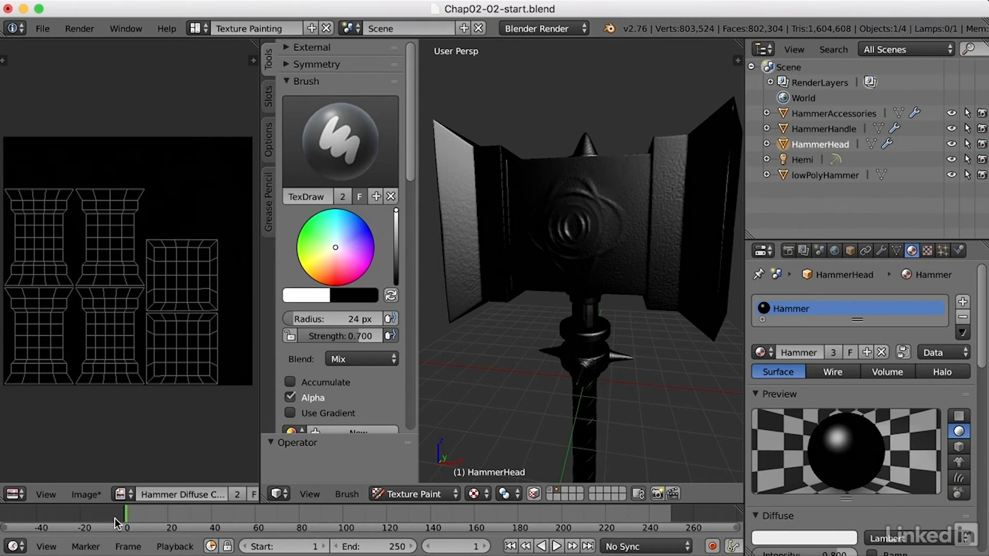
pyautogui.click(95, 498)
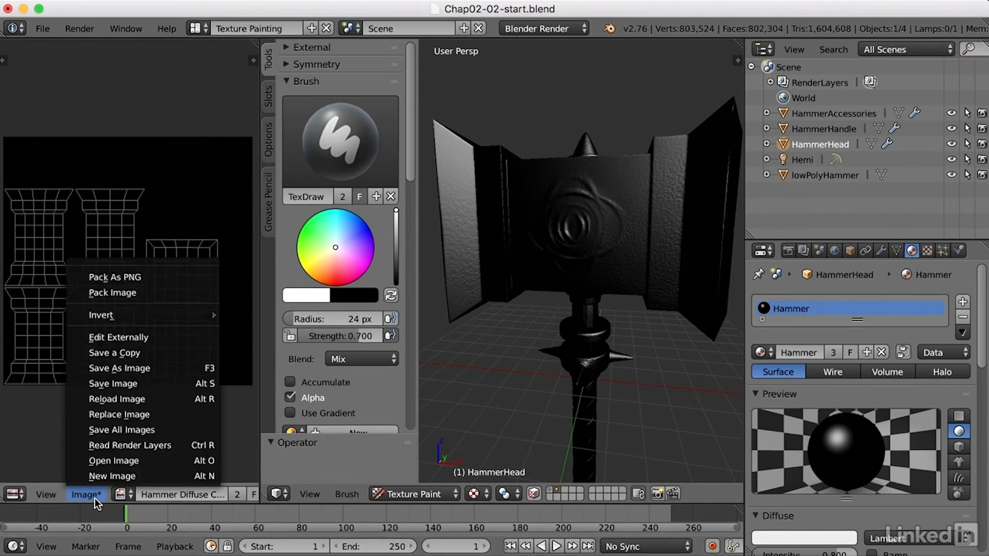
pyautogui.click(178, 385)
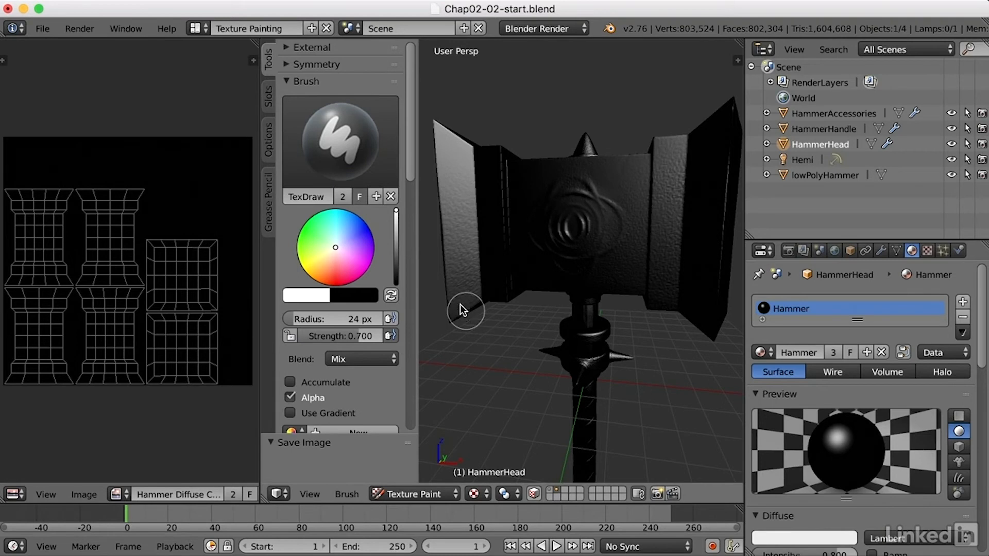
# Step: Set the TexDraw brush to a light orange color with a 61 px radius and 0.650 strength
pyautogui.moveTo(337, 252); pyautogui.dragTo(327, 265)
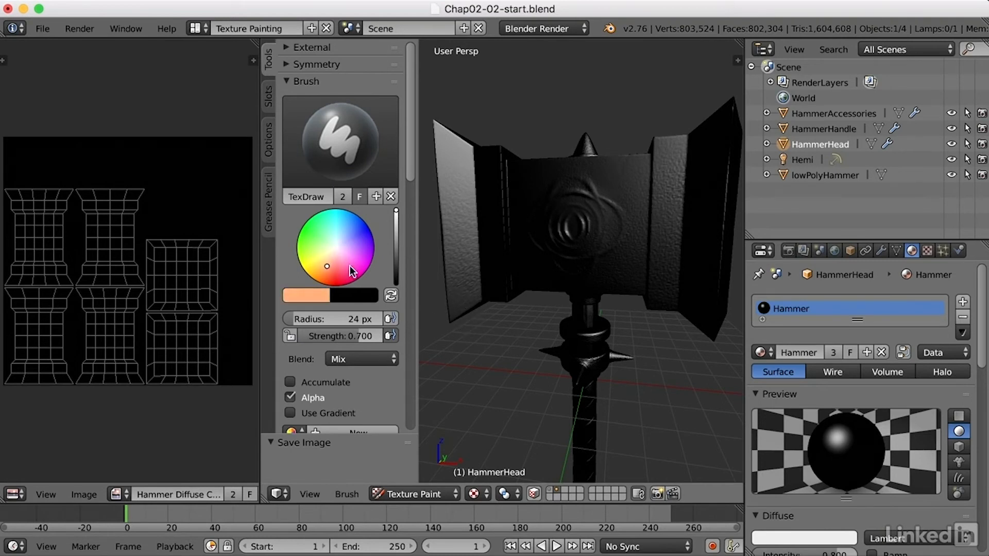
pyautogui.moveTo(294, 318)
pyautogui.mouseDown()
pyautogui.moveTo(361, 318)
pyautogui.moveTo(302, 321)
pyautogui.mouseUp()
pyautogui.moveTo(356, 336)
pyautogui.mouseDown()
pyautogui.moveTo(331, 336)
pyautogui.moveTo(347, 336)
pyautogui.mouseUp()
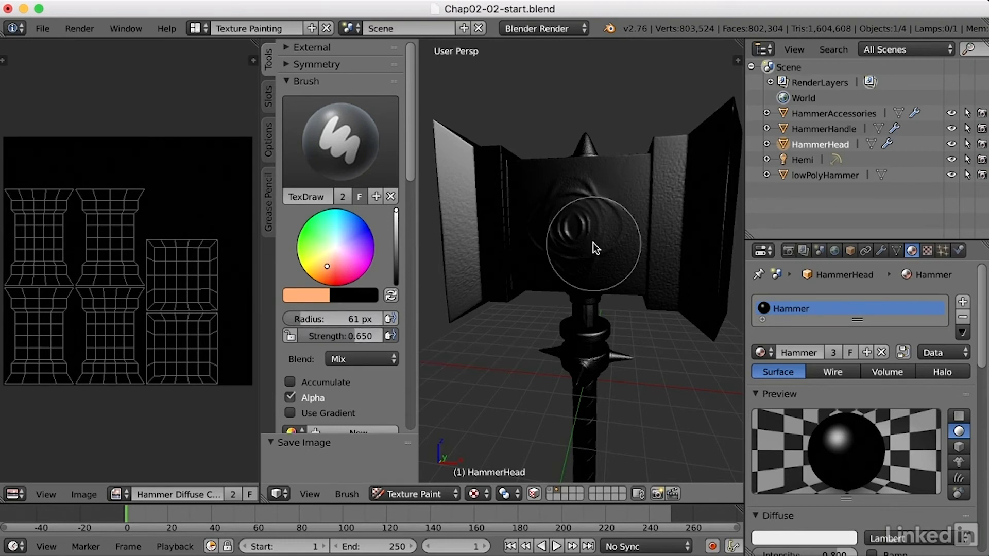
# Step: Resize the brush to a 41 px radius and raise its strength to 1.000 interactively over the model
pyautogui.press('f')
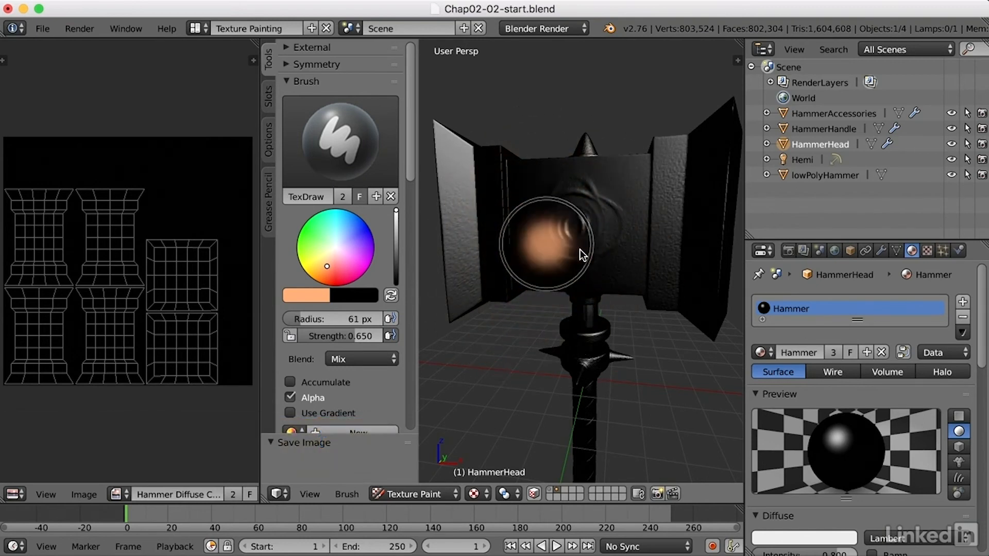
pyautogui.click(578, 249)
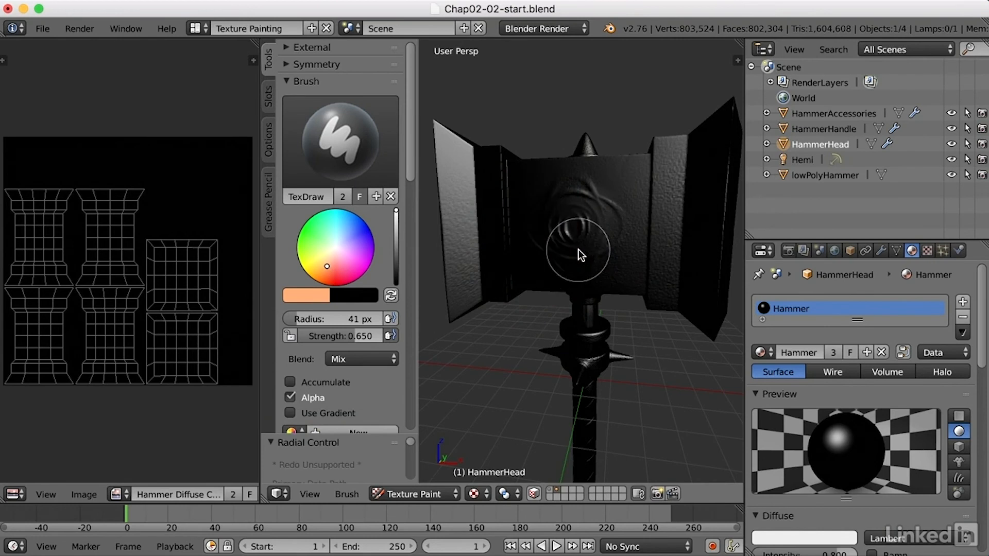
pyautogui.hotkey('shift', 'f')
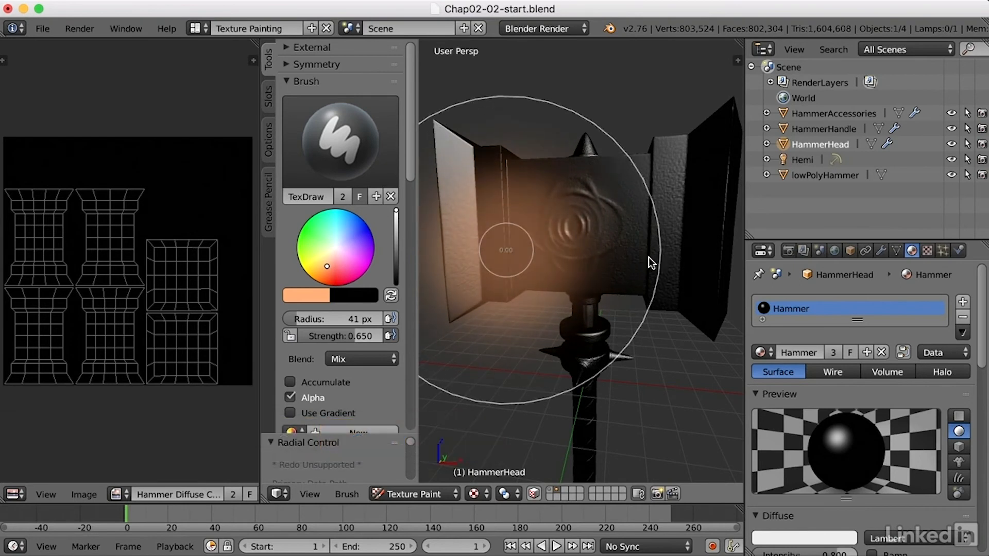
pyautogui.click(528, 257)
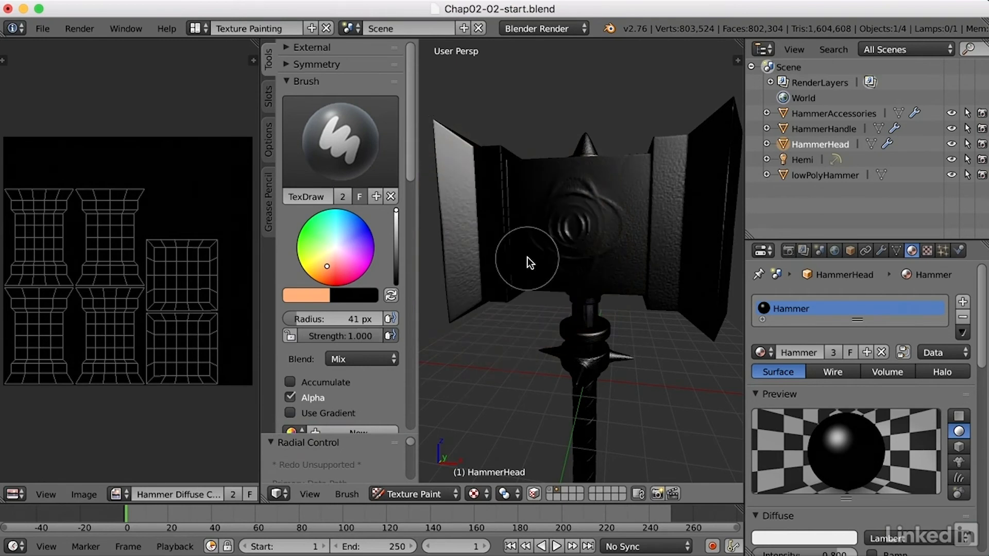
# Step: Paint two light orange test strokes across the front of the hammer head from different angles and undo both
pyautogui.moveTo(669, 185)
pyautogui.mouseDown()
pyautogui.moveTo(565, 206)
pyautogui.moveTo(563, 227)
pyautogui.mouseUp()
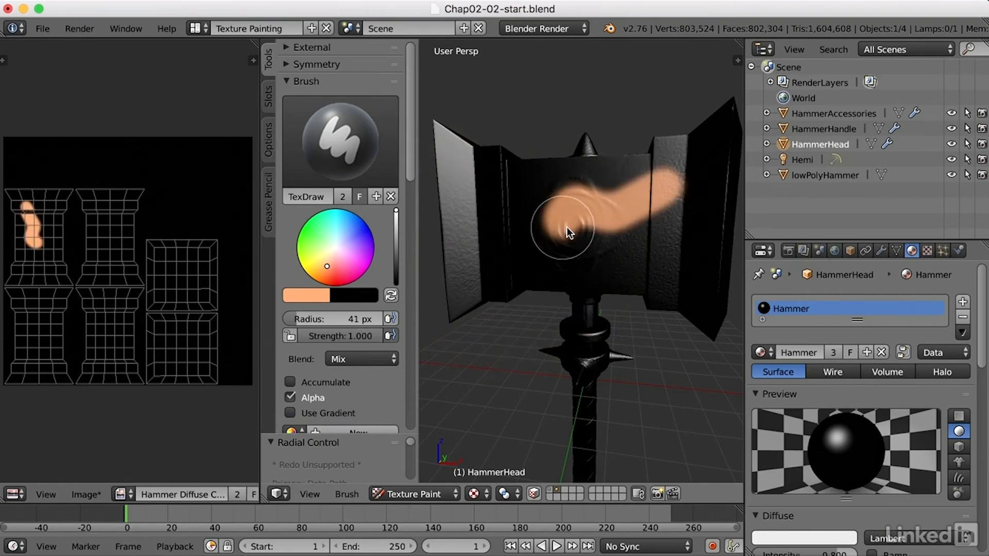
pyautogui.moveTo(687, 241)
pyautogui.mouseDown(button='middle')
pyautogui.moveTo(566, 258)
pyautogui.moveTo(530, 225)
pyautogui.moveTo(556, 199)
pyautogui.moveTo(669, 228)
pyautogui.mouseUp(button='middle')
pyautogui.moveTo(646, 218); pyautogui.dragTo(557, 233)
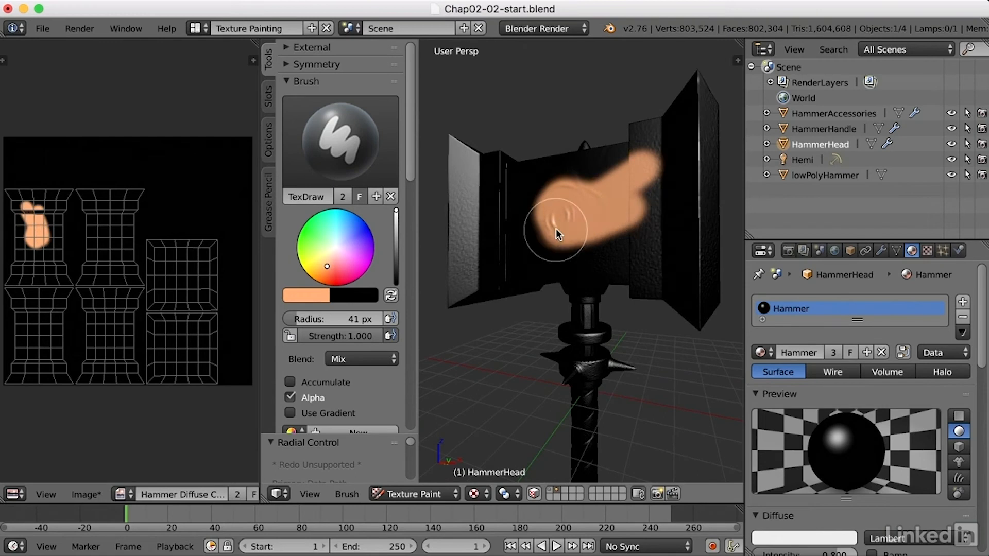
pyautogui.moveTo(549, 224); pyautogui.dragTo(551, 237, button='middle')
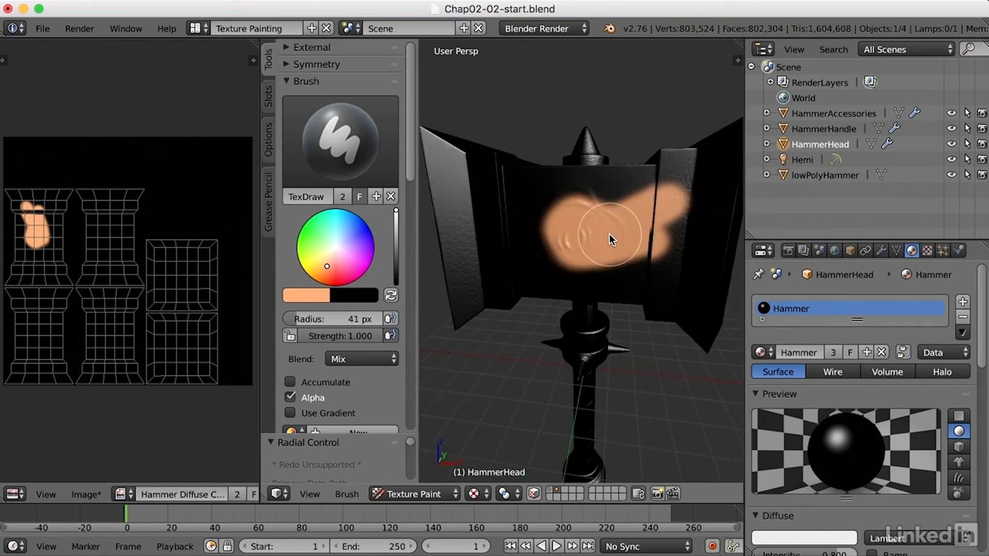
pyautogui.hotkey('ctrl', 'z')
pyautogui.hotkey('ctrl', 'z')
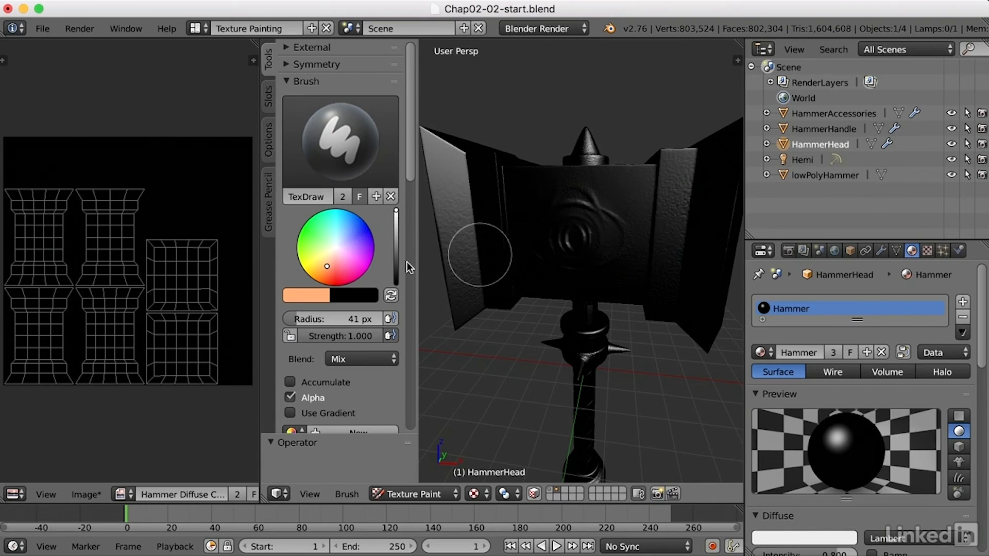
# Step: Change the brush color to a neutral medium gray
pyautogui.moveTo(327, 268); pyautogui.dragTo(335, 248)
pyautogui.moveTo(398, 211); pyautogui.dragTo(396, 246)
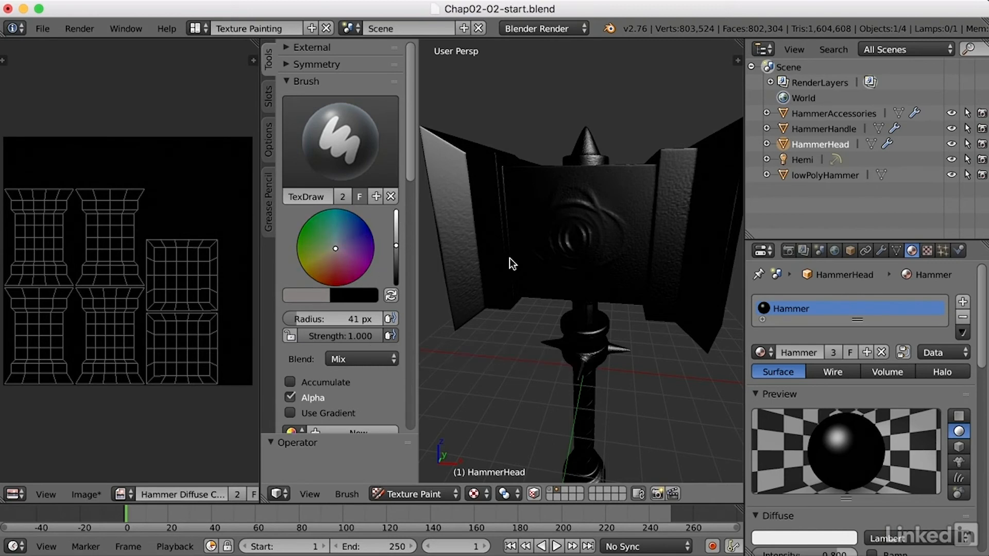
pyautogui.moveTo(601, 295); pyautogui.dragTo(570, 355, button='middle')
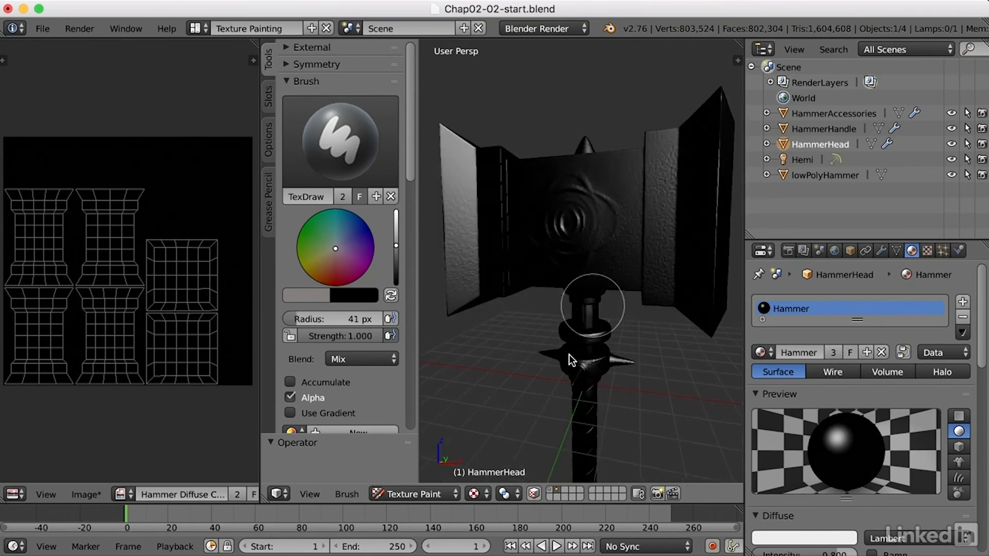
# Step: Enable face selection masking on the hammer head and deselect all its faces
pyautogui.click(536, 496)
pyautogui.moveTo(640, 394); pyautogui.dragTo(650, 368, button='middle')
pyautogui.press('a')
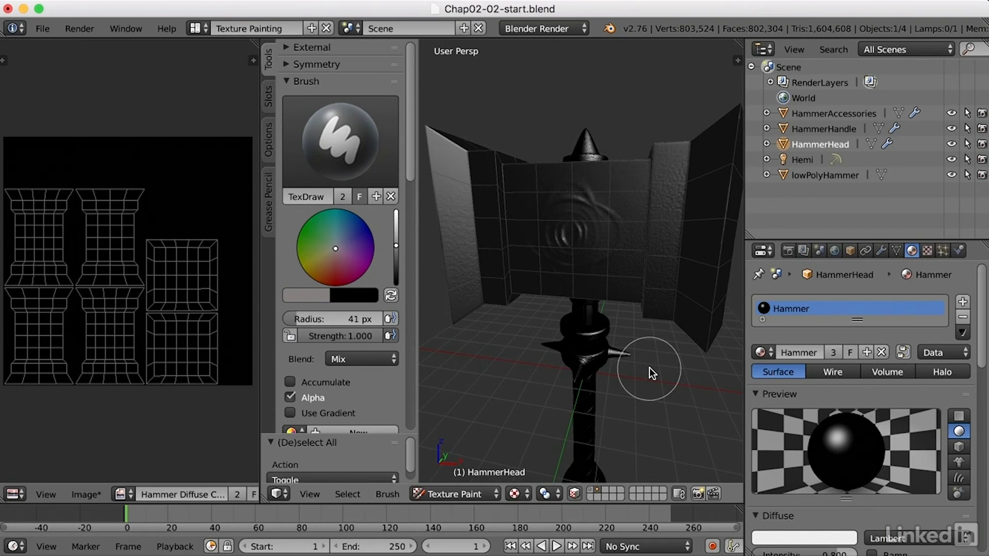
# Step: Select a two-by-two block of faces at the lower right of the hammer head's front panel
pyautogui.rightClick(628, 256)
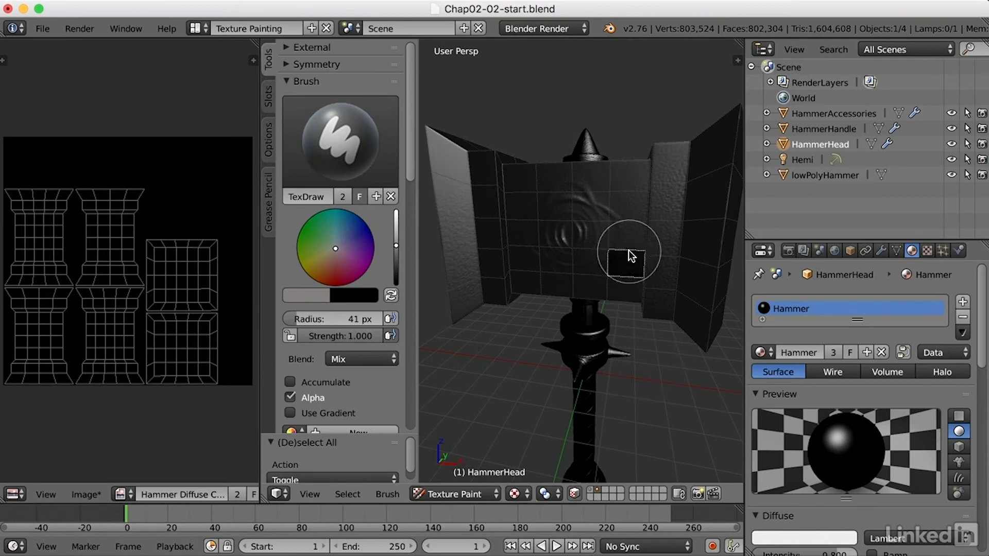
pyautogui.rightClick(629, 243)
pyautogui.rightClick(592, 246)
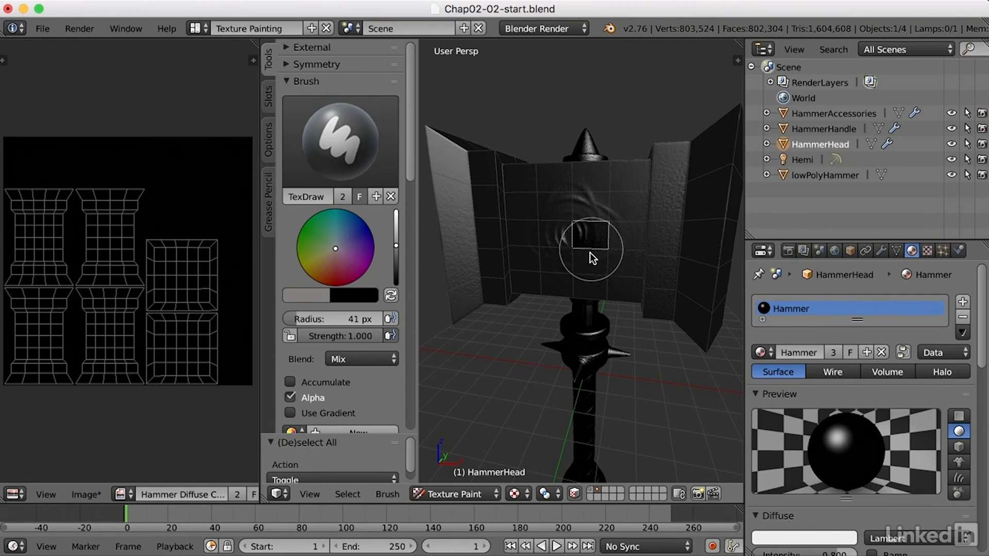
pyautogui.keyDown('shift'); pyautogui.rightClick(589, 279); pyautogui.keyUp('shift')
pyautogui.keyDown('shift'); pyautogui.rightClick(613, 281); pyautogui.keyUp('shift')
pyautogui.keyDown('shift'); pyautogui.rightClick(627, 242); pyautogui.keyUp('shift')
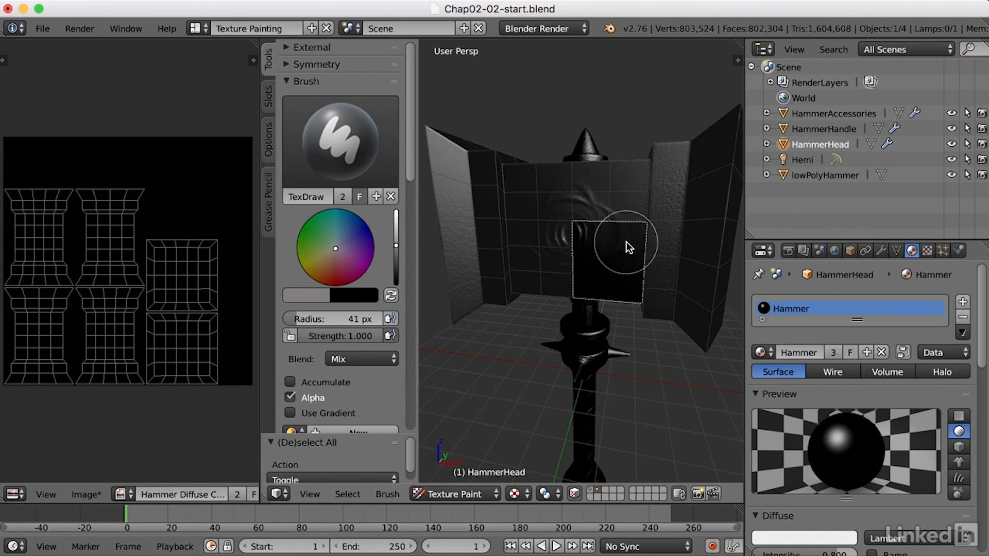
# Step: Reduce the brush radius to 16 px, paint gray test strokes across the selected faces' borders, and undo the strokes
pyautogui.press('f')
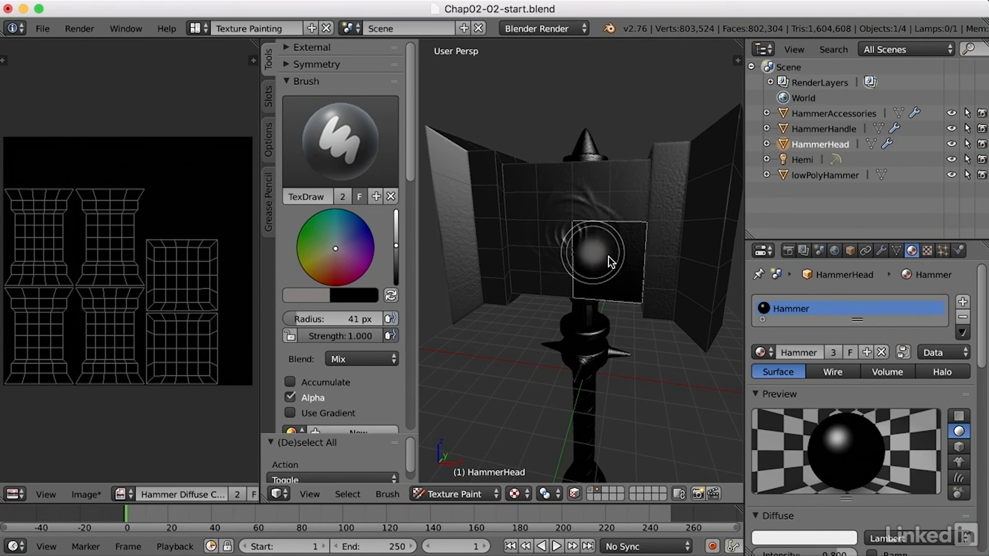
pyautogui.click(603, 257)
pyautogui.moveTo(632, 243)
pyautogui.mouseDown()
pyautogui.moveTo(607, 255)
pyautogui.moveTo(615, 276)
pyautogui.moveTo(568, 258)
pyautogui.mouseUp()
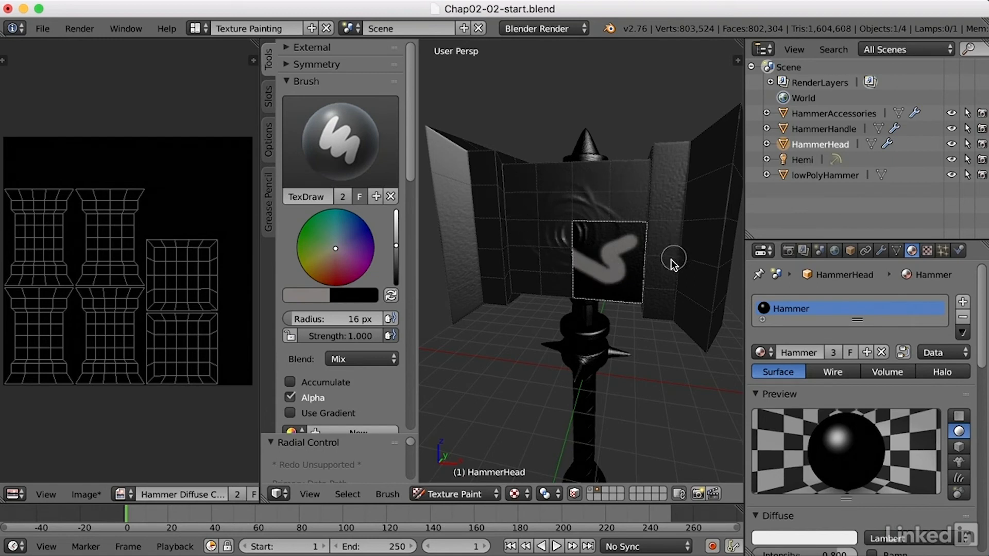
pyautogui.moveTo(644, 256); pyautogui.dragTo(590, 237)
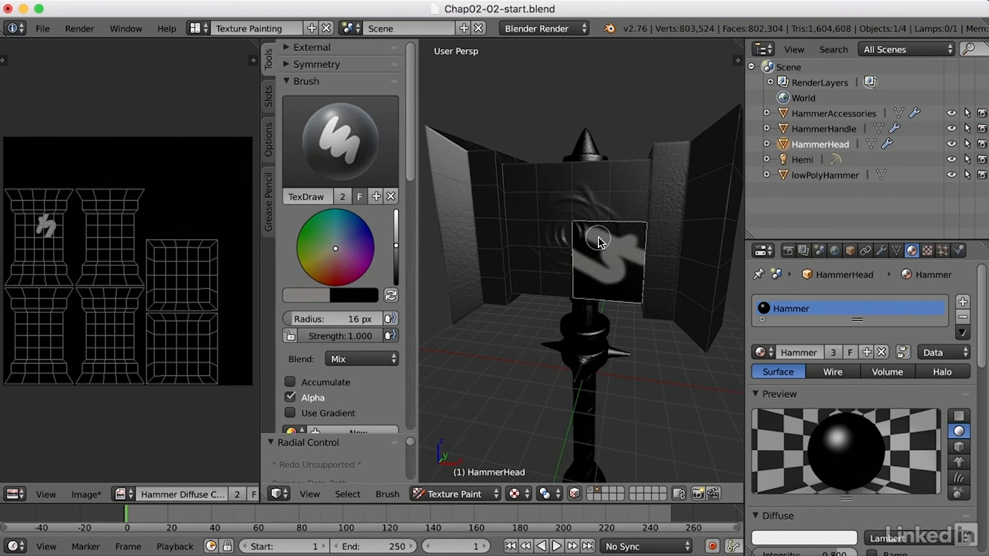
pyautogui.hotkey('ctrl', 'z')
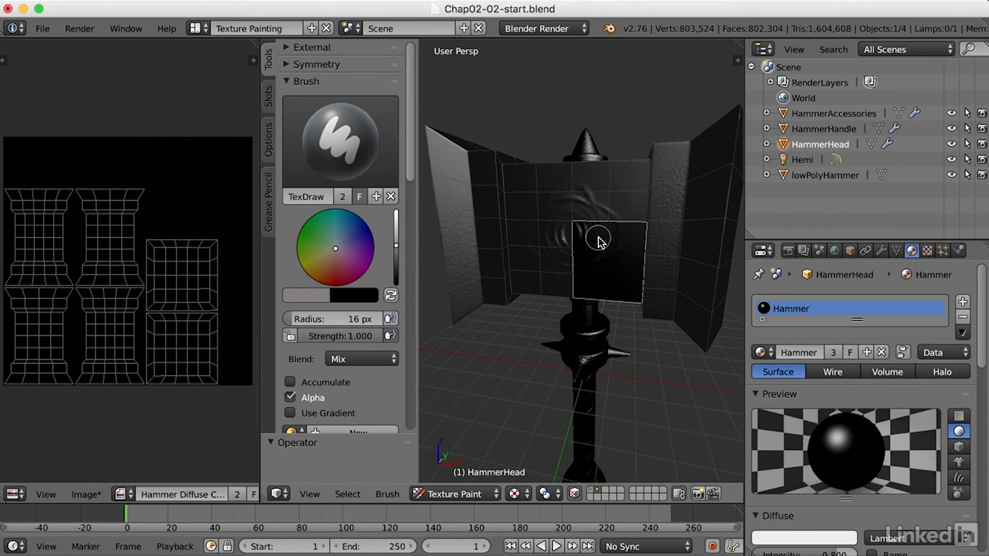
# Step: Clear the face selection and select all linked faces of the hammer head
pyautogui.press('a')
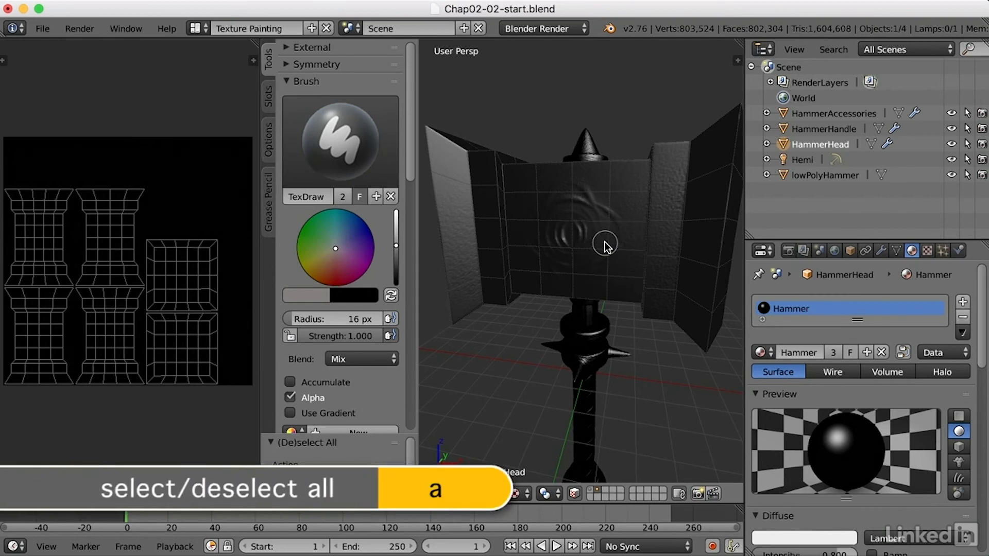
pyautogui.press('l')
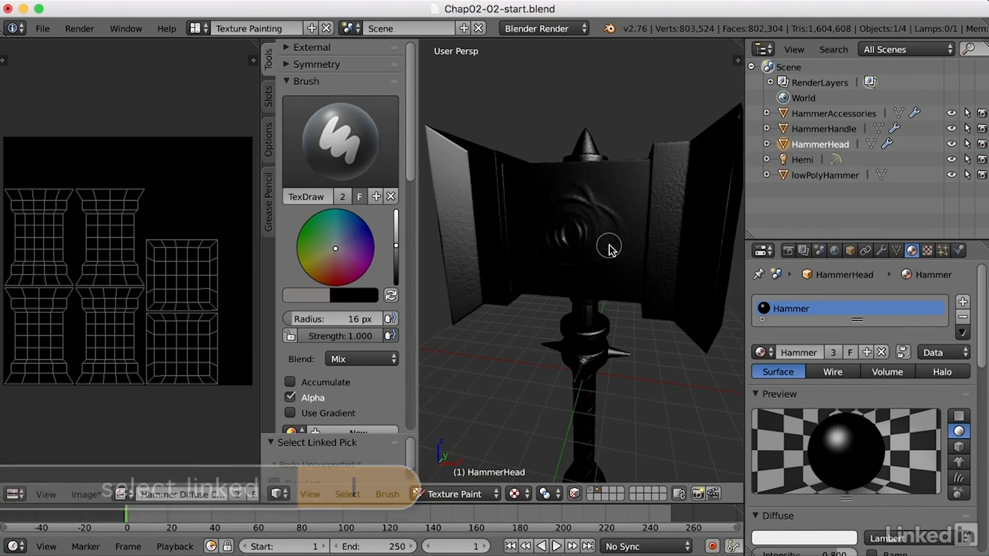
pyautogui.moveTo(650, 253)
pyautogui.mouseDown(button='middle')
pyautogui.moveTo(592, 263)
pyautogui.moveTo(548, 256)
pyautogui.moveTo(651, 260)
pyautogui.mouseUp(button='middle')
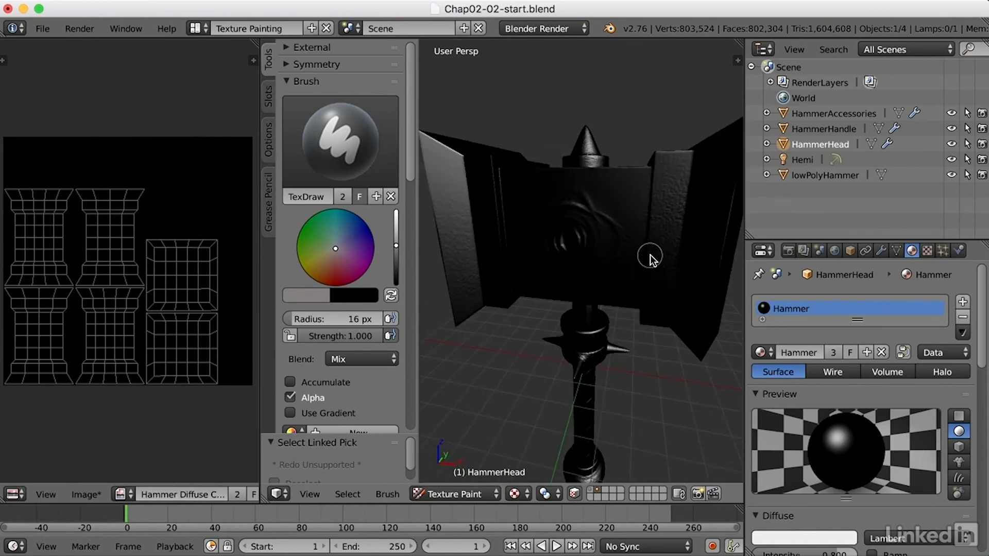
# Step: Fill the whole hammer head with a darker neutral gray using the Fill brush at strength 1.000
pyautogui.click(347, 141)
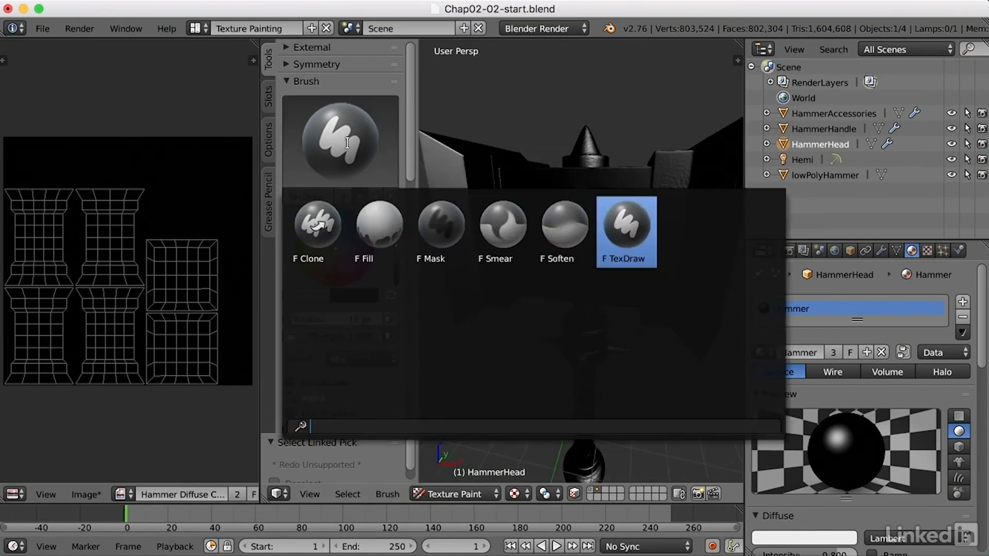
pyautogui.click(381, 222)
pyautogui.moveTo(395, 211); pyautogui.dragTo(395, 256)
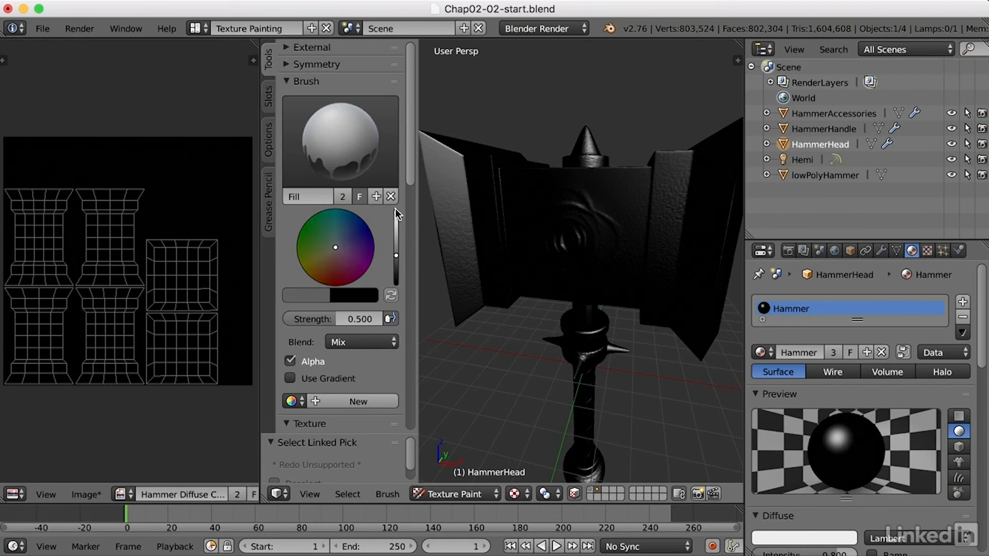
pyautogui.click(331, 316)
pyautogui.write('1')
pyautogui.press('Return')
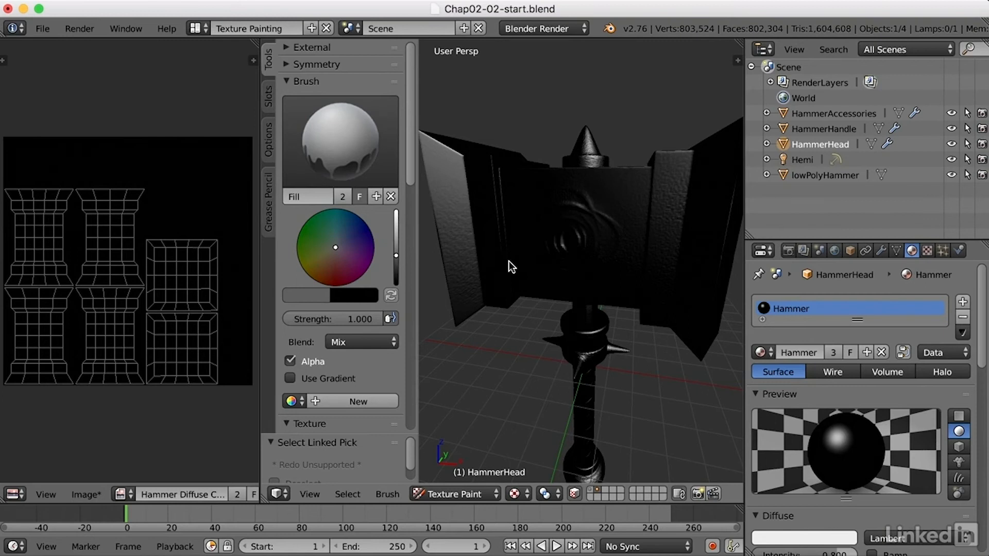
pyautogui.click(580, 230)
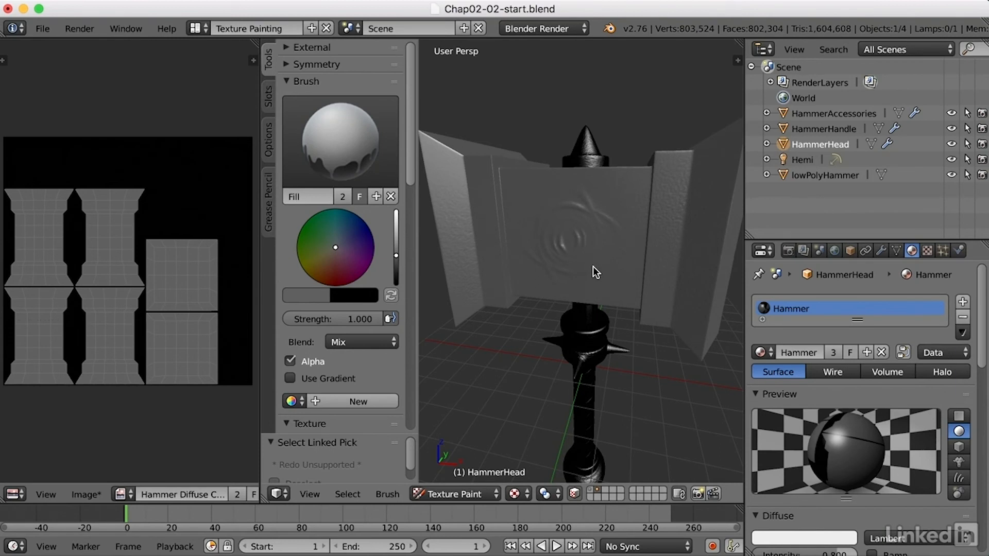
# Step: Create a copy of the Fill brush and name it "Fill 2"
pyautogui.click(333, 149)
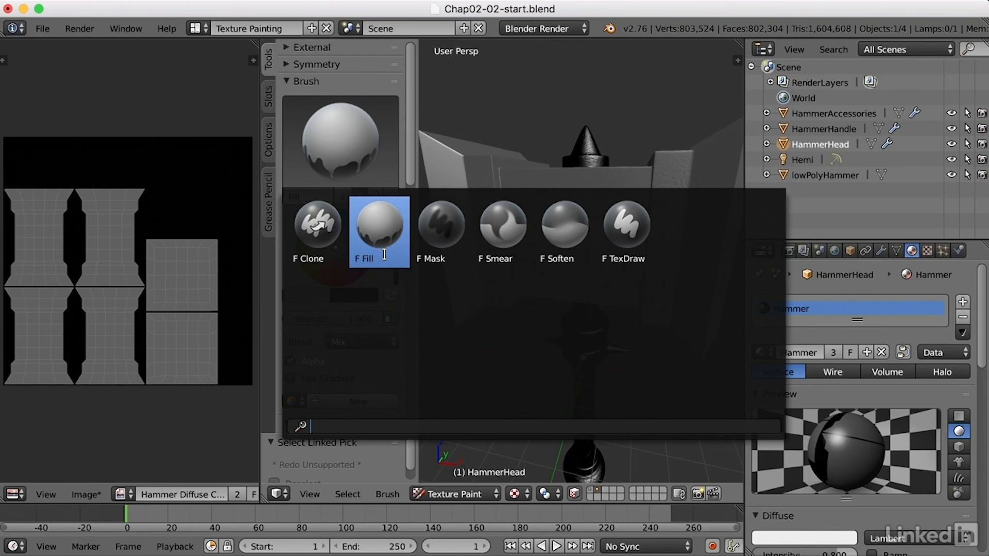
pyautogui.click(345, 151)
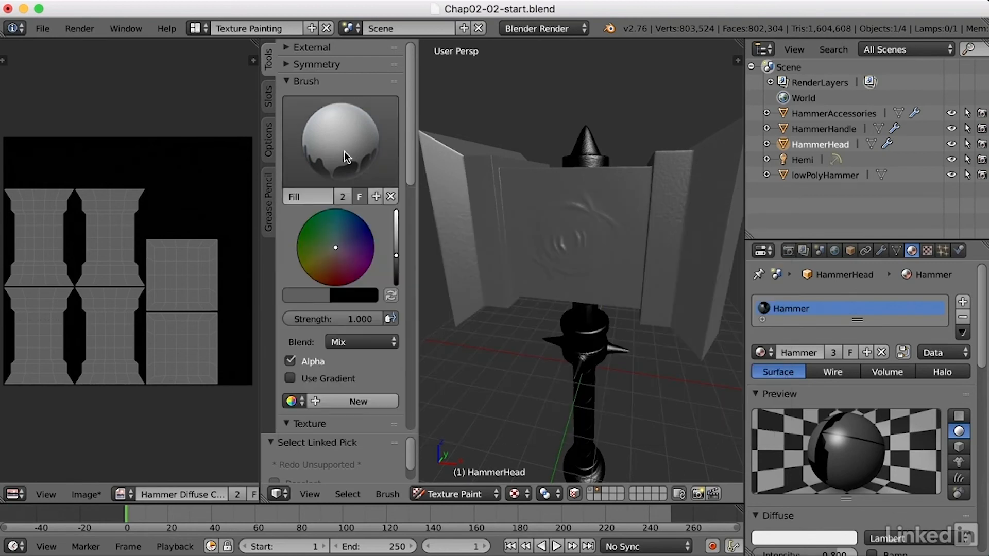
pyautogui.click(376, 197)
pyautogui.click(340, 197)
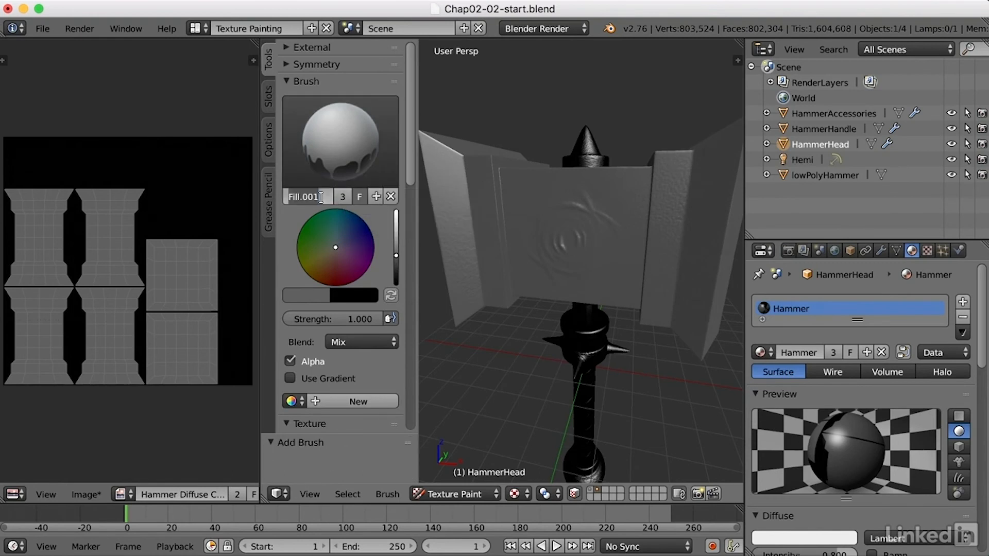
pyautogui.write('Fi')
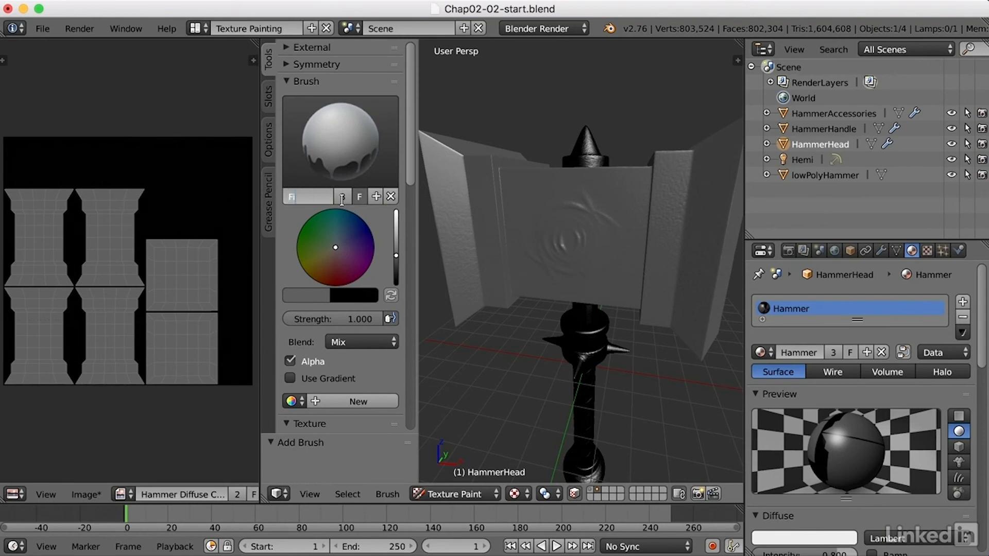
pyautogui.write('ll 2')
pyautogui.press('Return')
# Step: Switch the Fill 2 brush's image paint tool to Draw and Smear, and return it to Fill
pyautogui.click(391, 495)
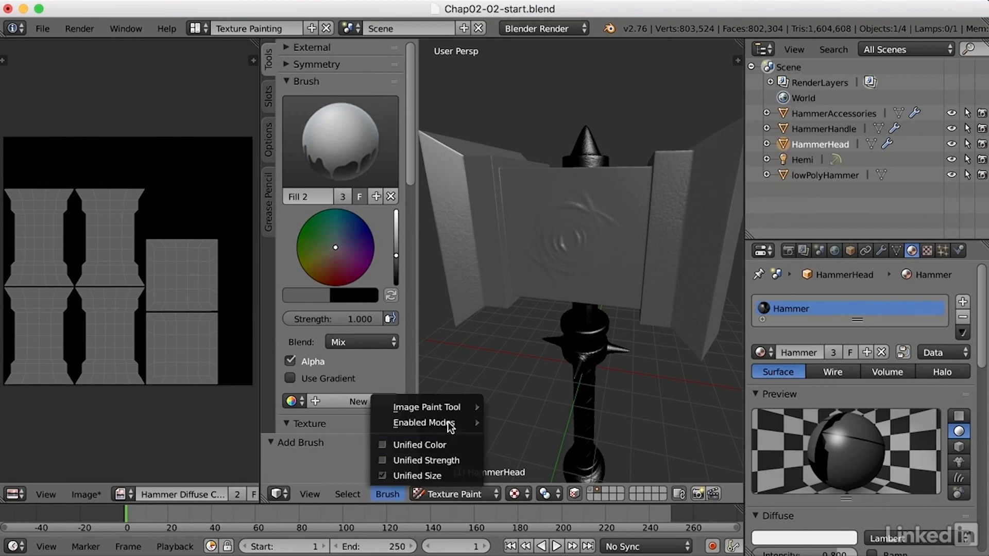
pyautogui.moveTo(455, 409)
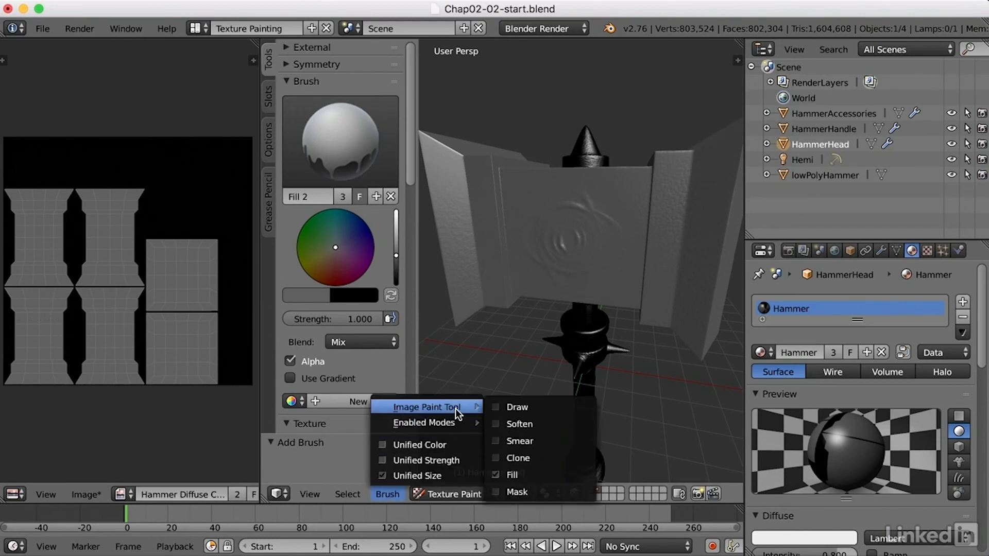
pyautogui.click(499, 407)
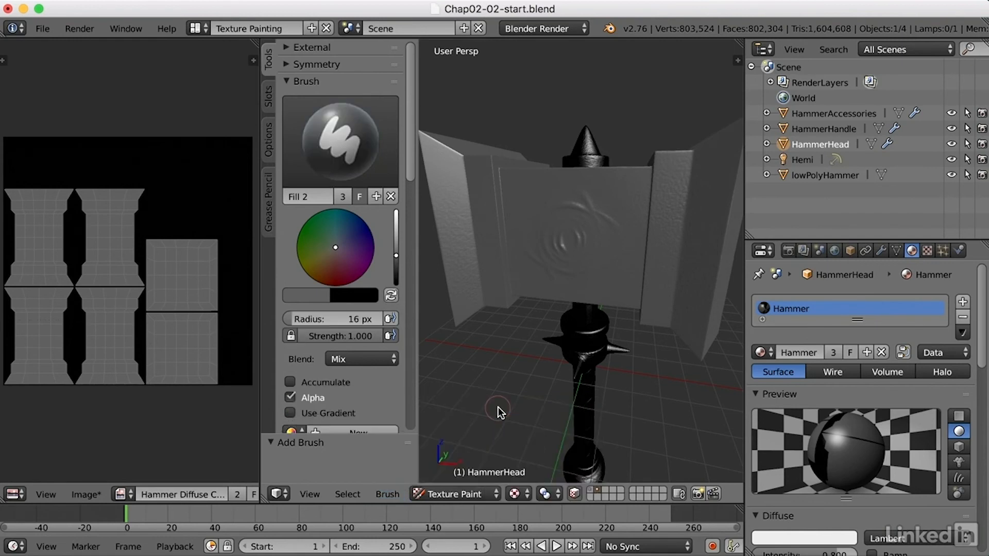
pyautogui.click(388, 494)
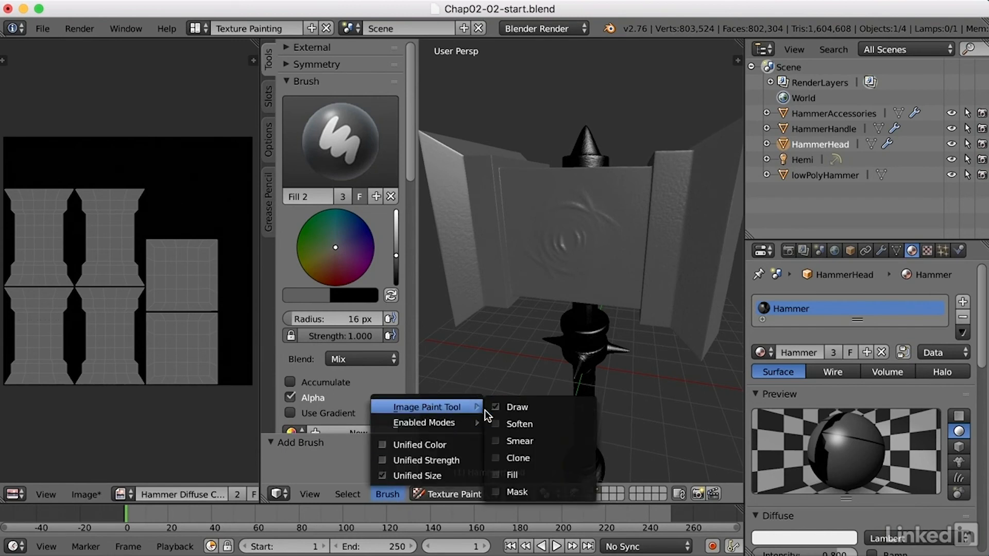
pyautogui.click(496, 441)
pyautogui.click(389, 496)
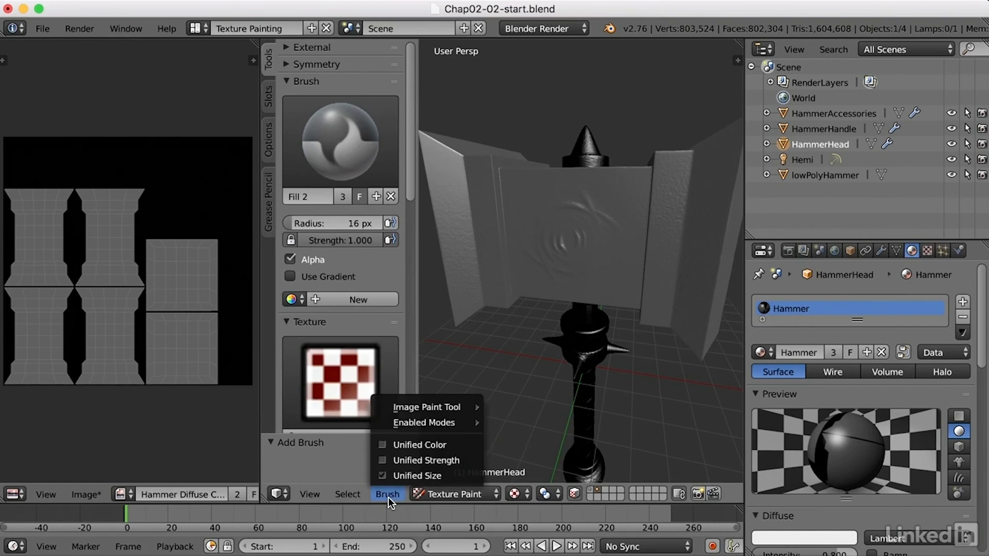
pyautogui.moveTo(438, 406)
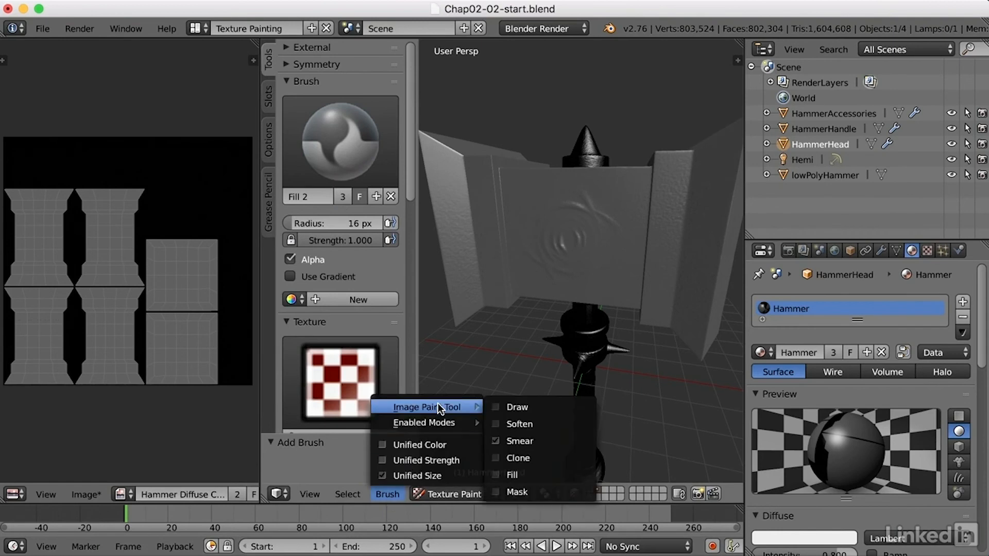
pyautogui.click(503, 475)
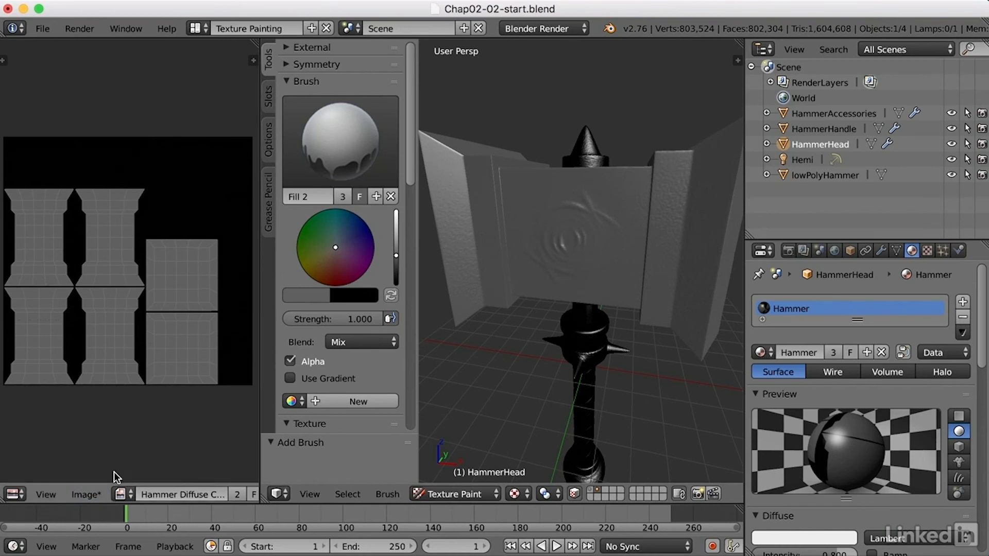
# Step: Save the Hammer Diffuse Color image
pyautogui.hotkey('alt', 's')
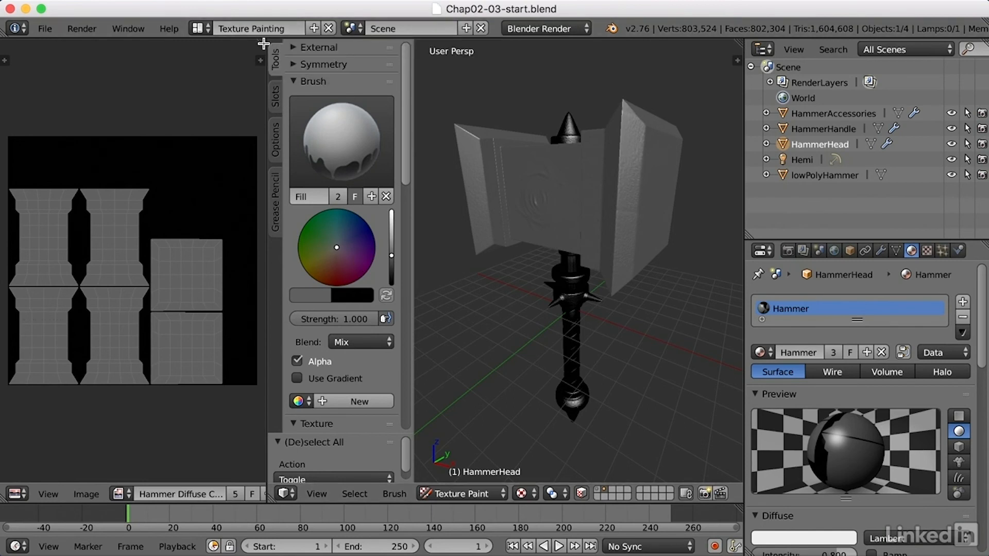
# Step: Split the image editor into an upper and a lower area and widen both toward the 3D view
pyautogui.moveTo(263, 43); pyautogui.dragTo(258, 207)
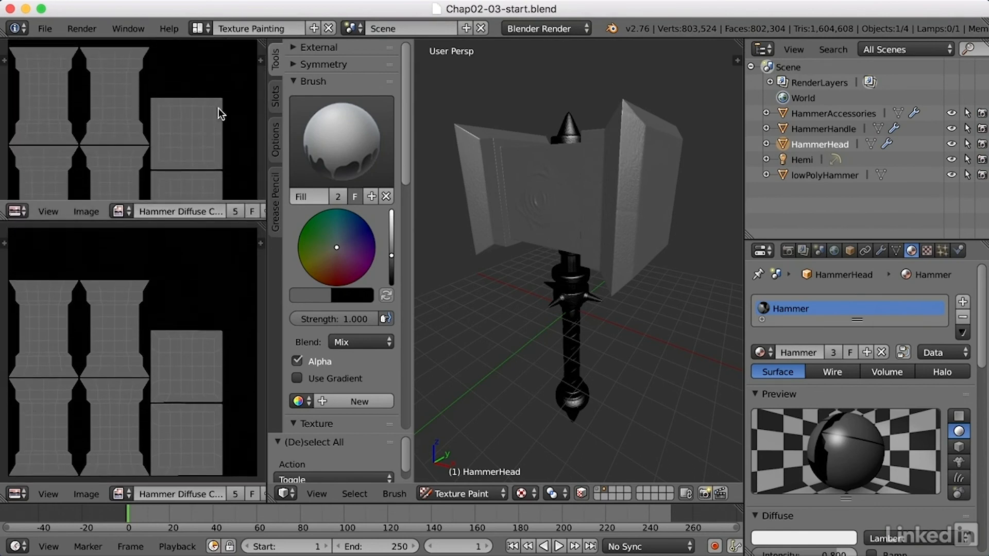
pyautogui.moveTo(266, 113); pyautogui.dragTo(326, 116)
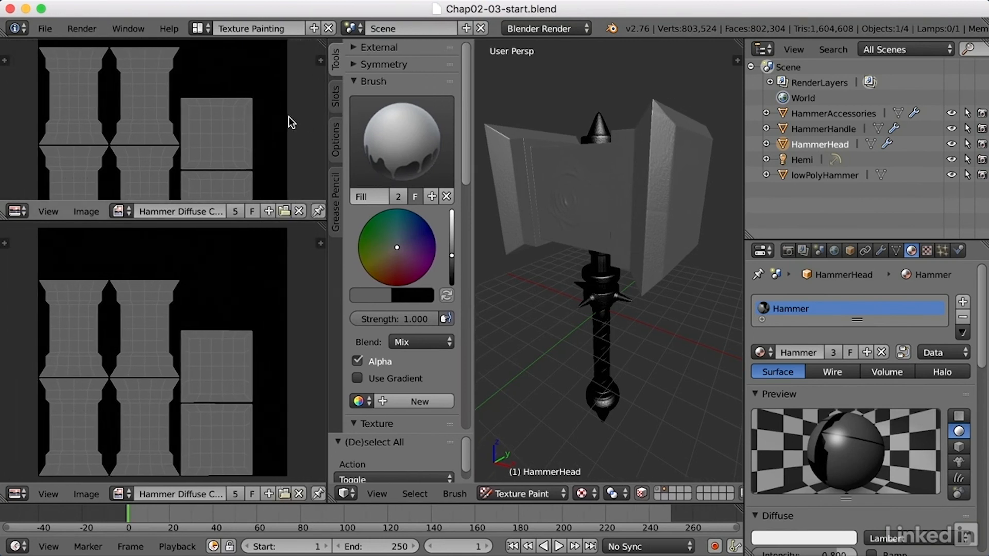
# Step: Open the reference image "hammer 1.png" from the images folder in the upper image editor, browsing with thumbnails
pyautogui.click(285, 211)
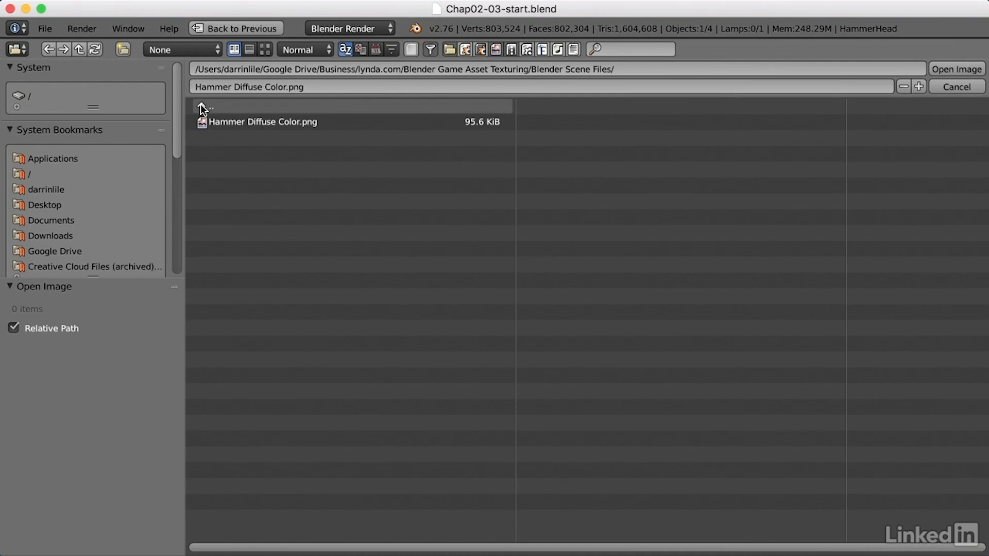
pyautogui.click(200, 105)
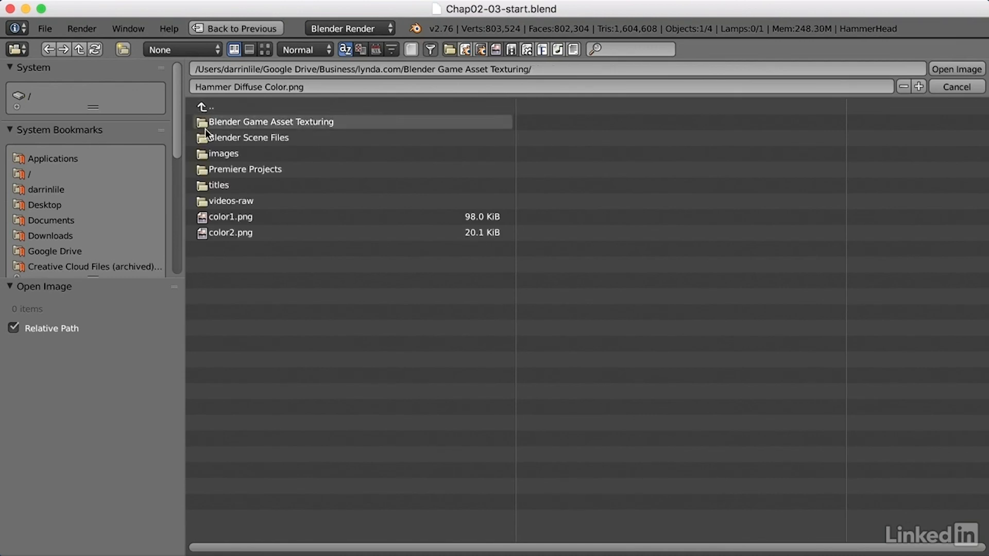
pyautogui.click(206, 154)
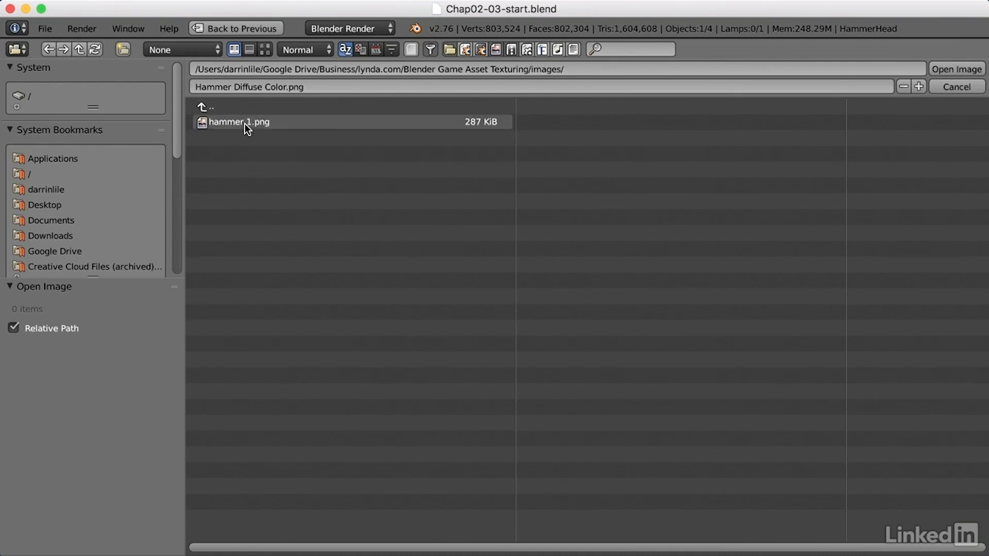
pyautogui.click(266, 51)
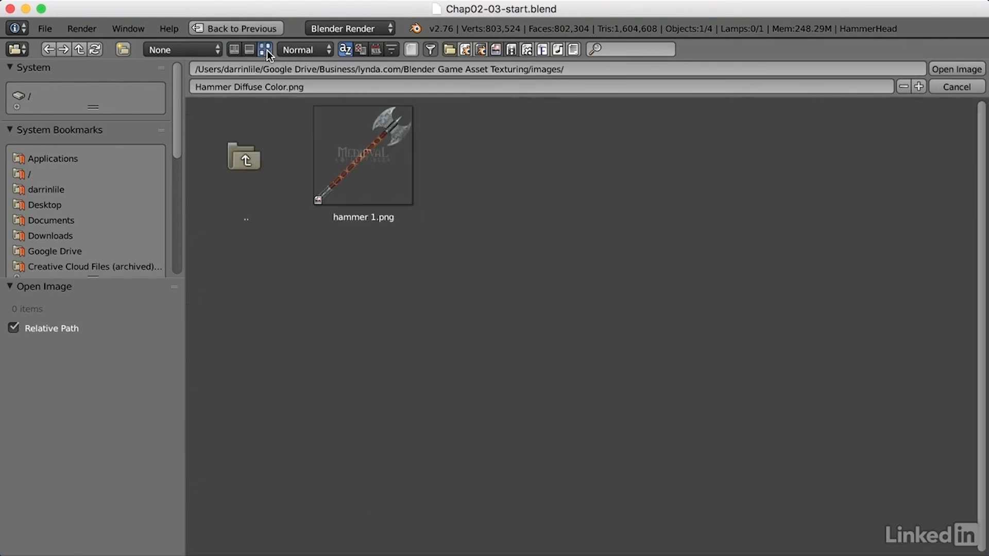
pyautogui.click(394, 184)
pyautogui.click(955, 71)
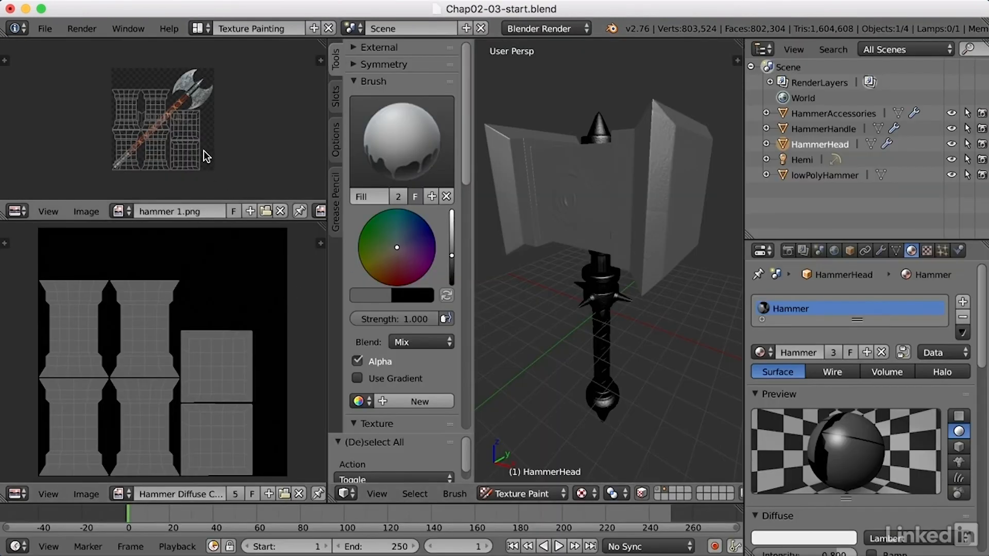
# Step: Turn off Draw Texture Paint UVs over the reference image and switch its editor from View to Paint mode
pyautogui.scroll(2, 205, 156)
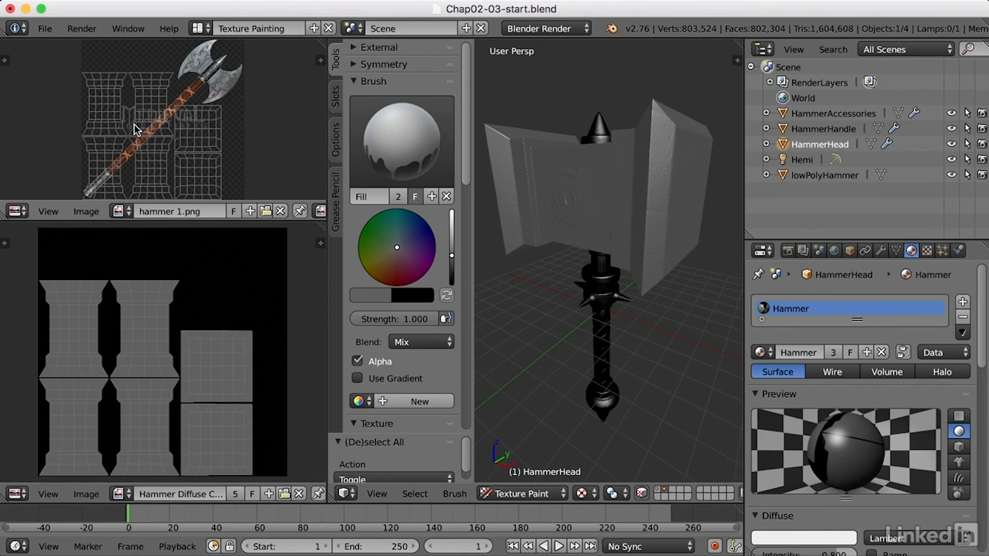
pyautogui.click(53, 212)
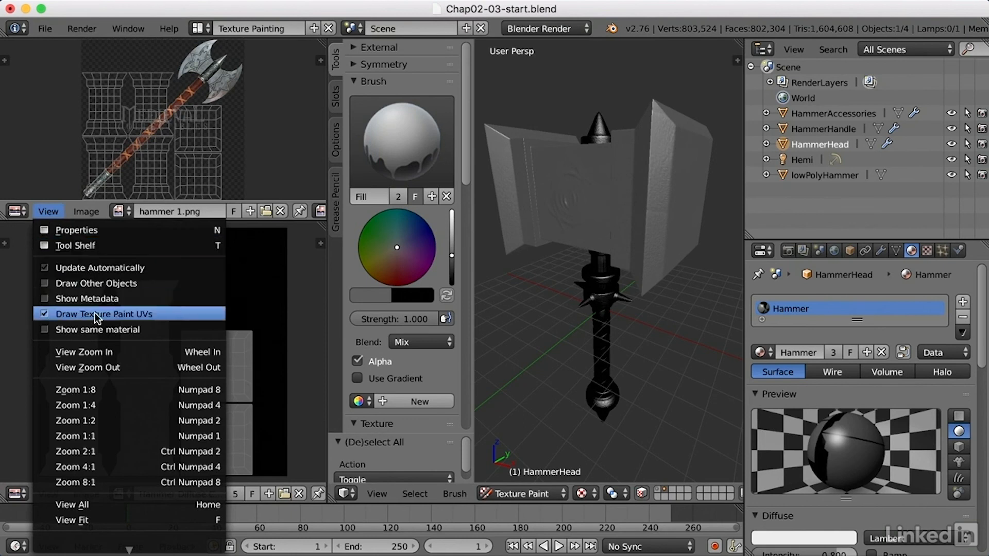
pyautogui.click(44, 314)
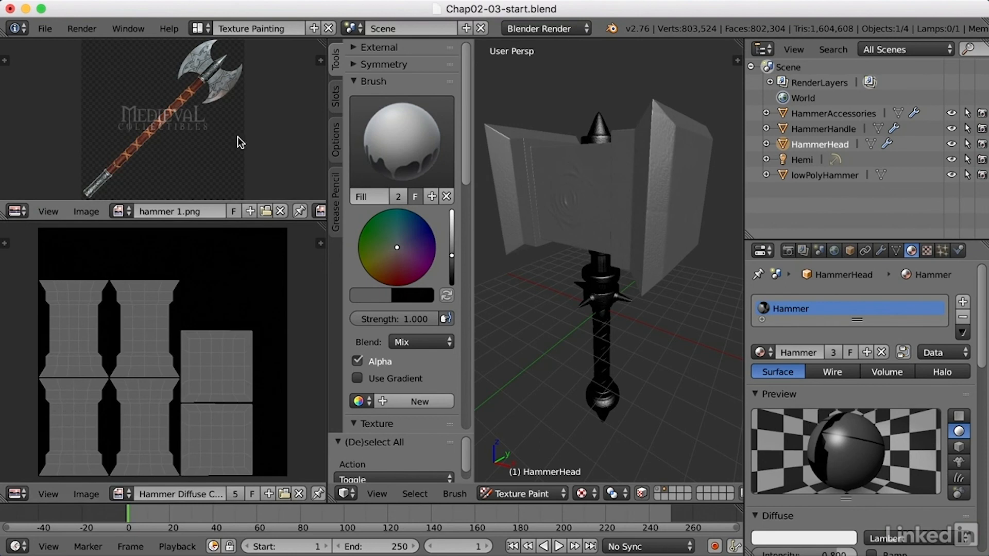
pyautogui.moveTo(298, 211); pyautogui.dragTo(154, 214, button='middle')
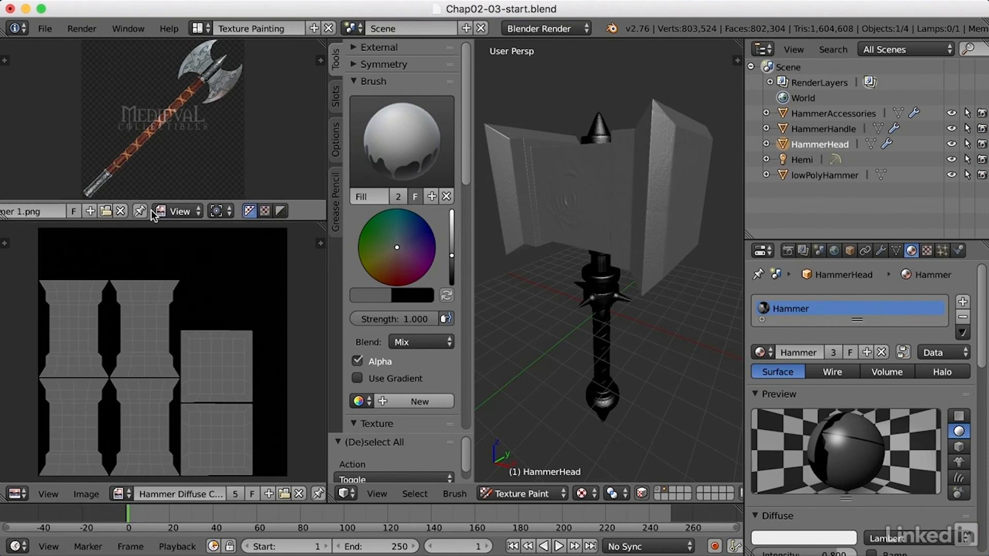
pyautogui.click(193, 211)
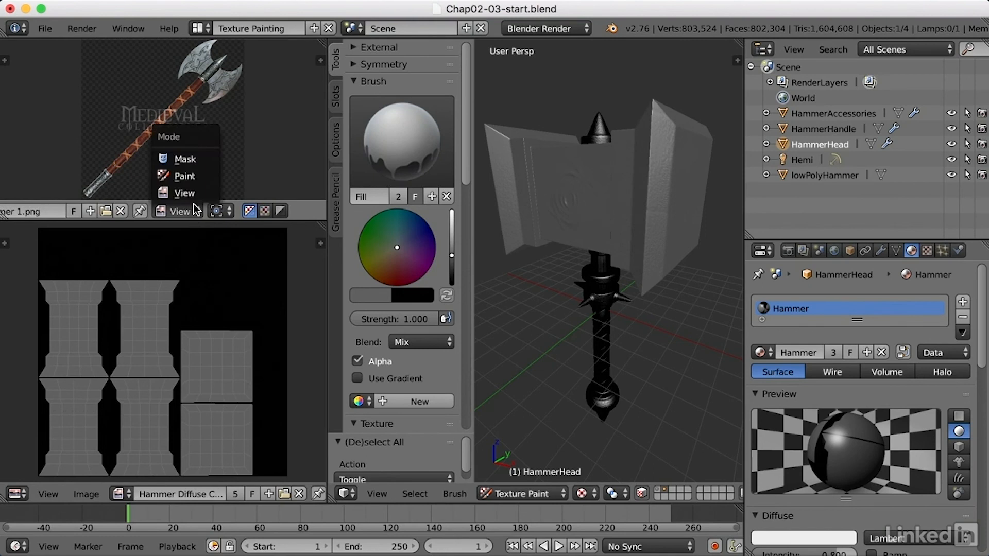
pyautogui.click(194, 177)
# Step: Sample a dark gray and a lighter blue-gray from the reference axe blade into the brush's color palette
pyautogui.scroll(5, 223, 119)
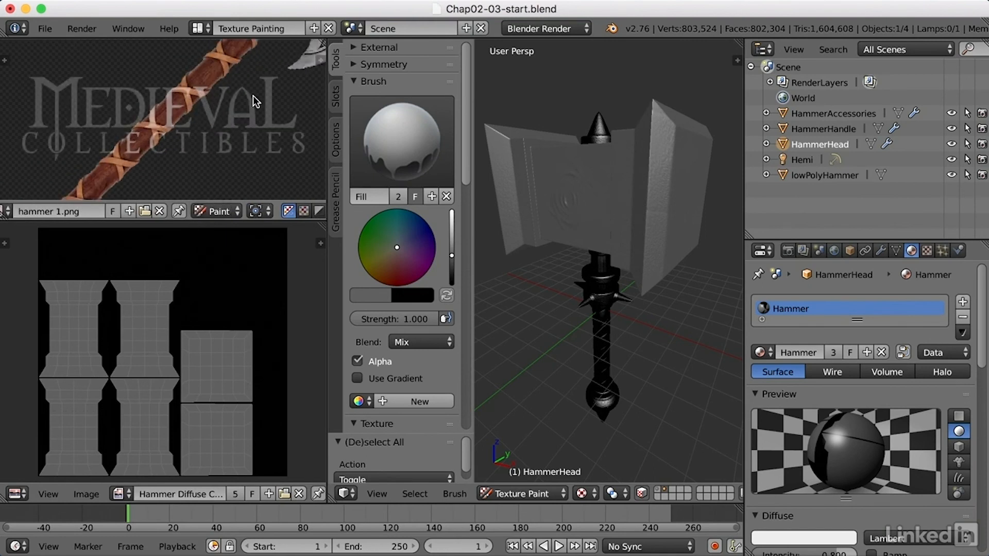
pyautogui.scroll(-4, 217, 87)
pyautogui.scroll(3, 202, 83)
pyautogui.scroll(2, 209, 106)
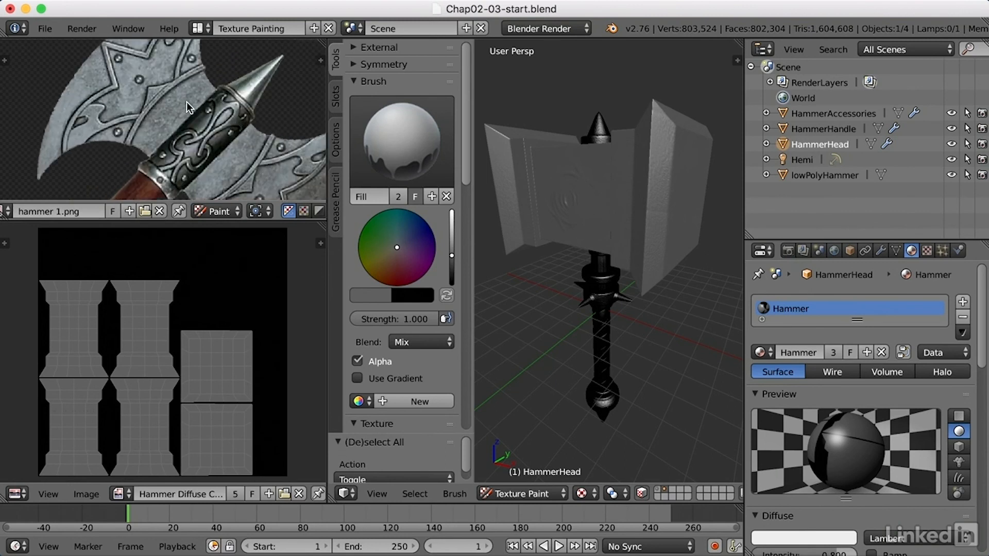
pyautogui.press('s')
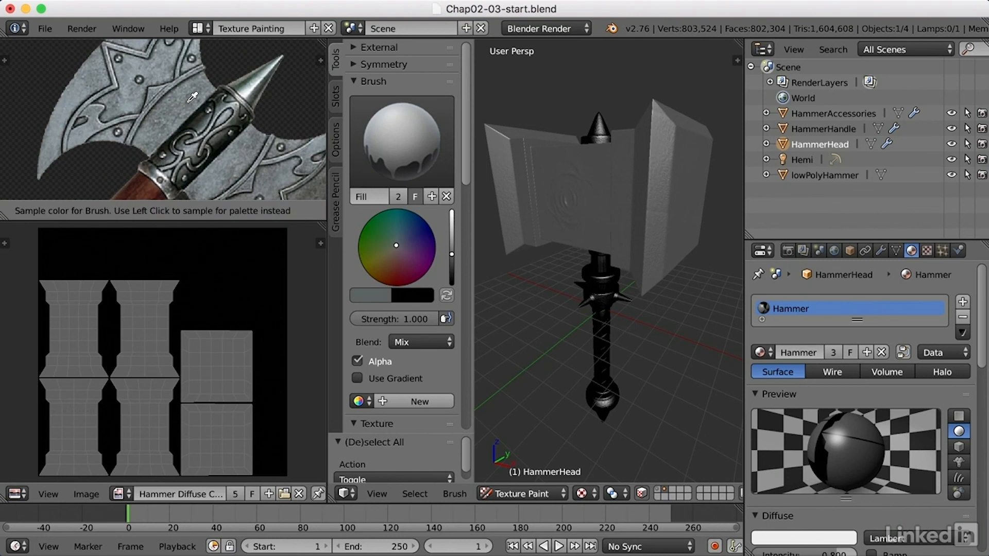
pyautogui.click(192, 97)
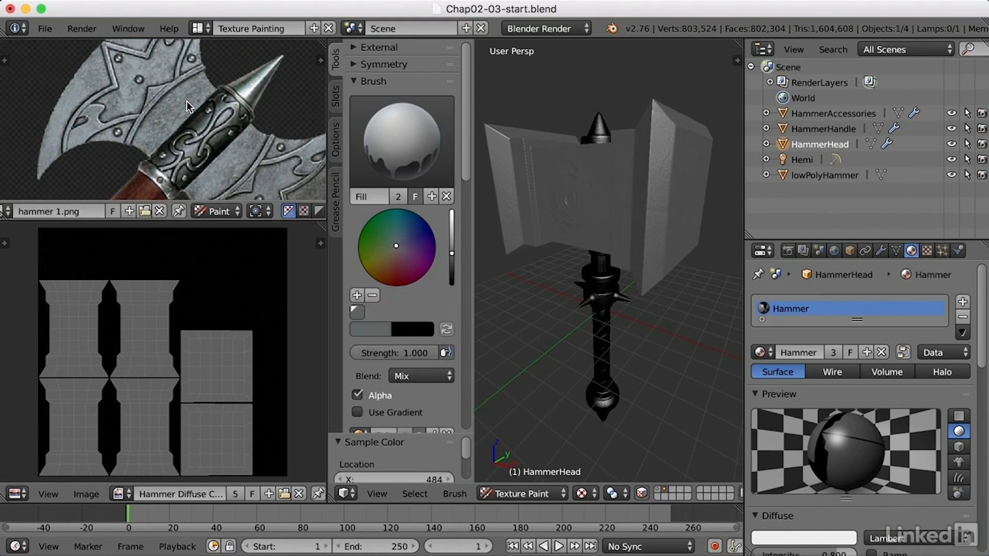
pyautogui.press('s')
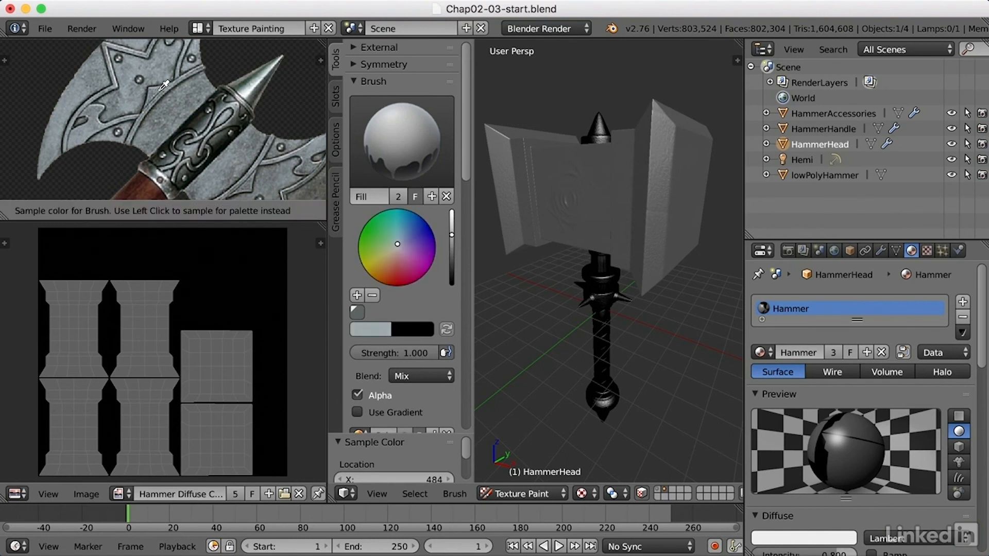
pyautogui.click(155, 89)
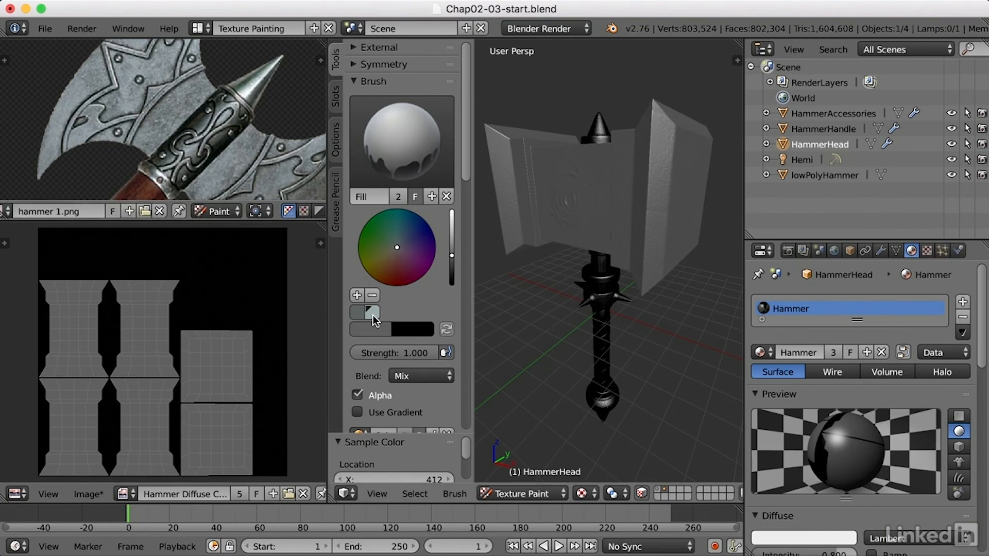
# Step: Widen the tool shelf, choose the lighter blue-gray palette color, and fill the hammer head with it
pyautogui.moveTo(466, 163); pyautogui.dragTo(542, 210)
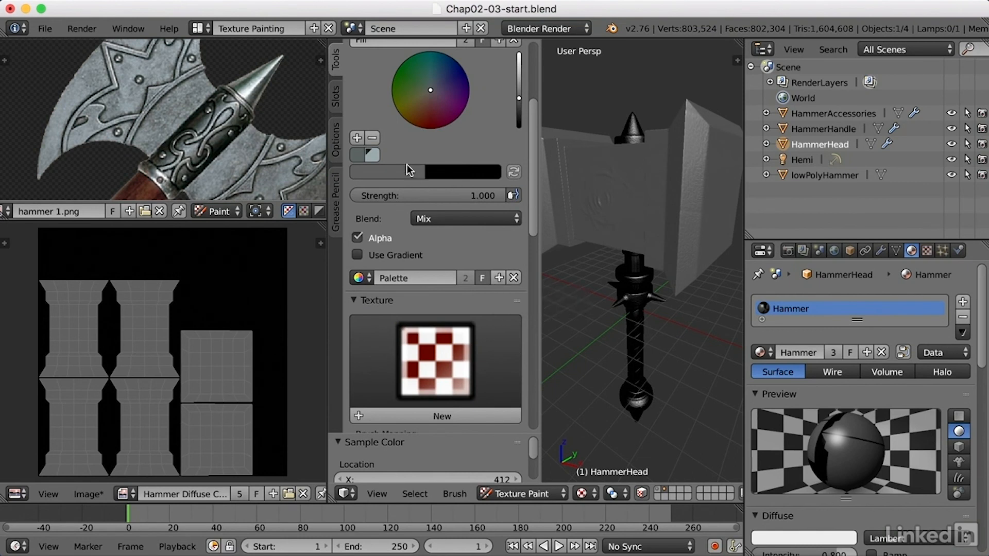
pyautogui.click(373, 156)
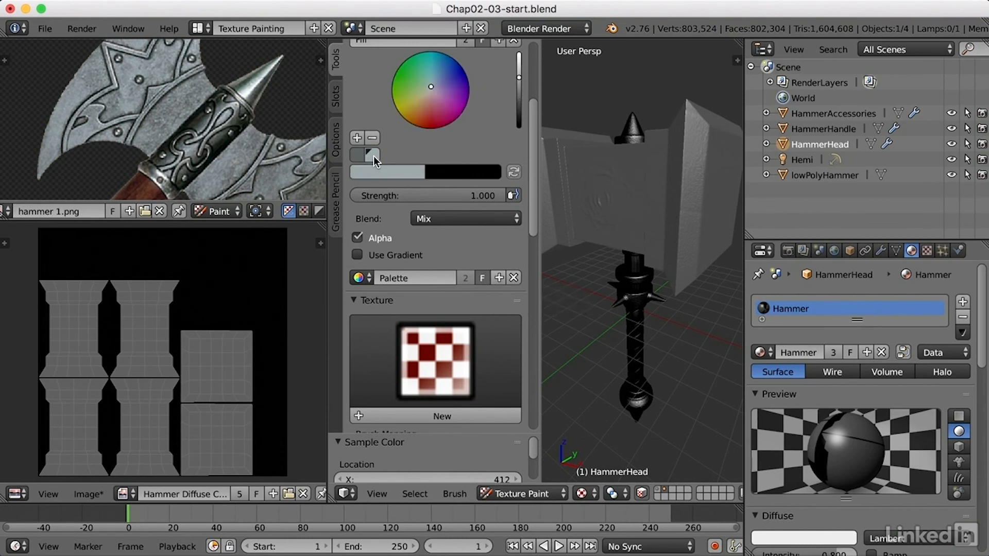
pyautogui.click(604, 207)
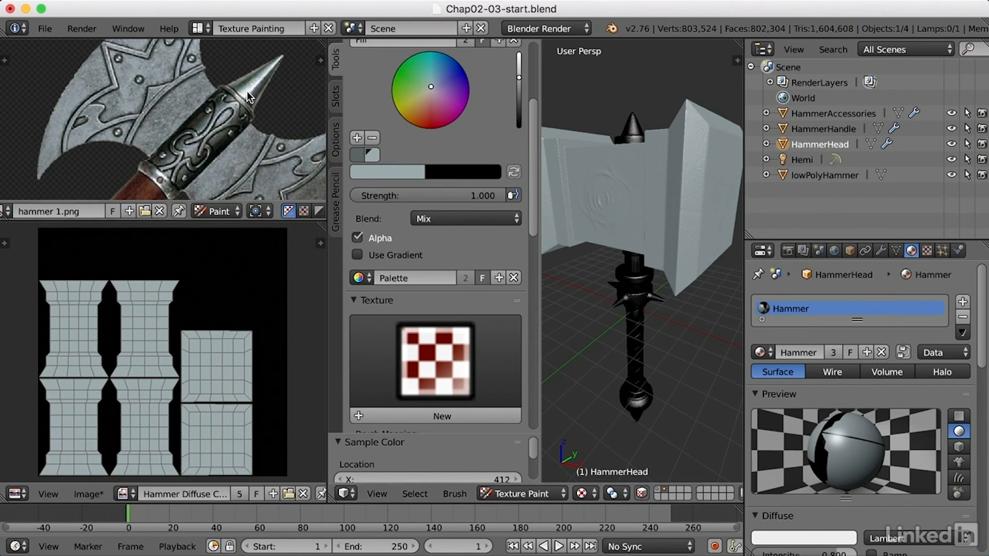
# Step: Sample the near-white highlight on the reference axe's metal spike into the color palette
pyautogui.press('s')
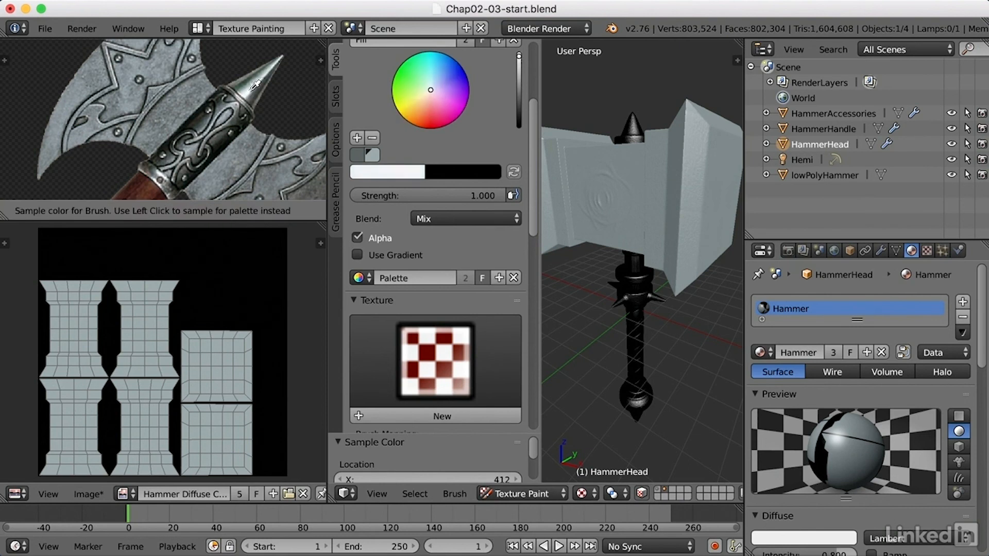
pyautogui.click(253, 91)
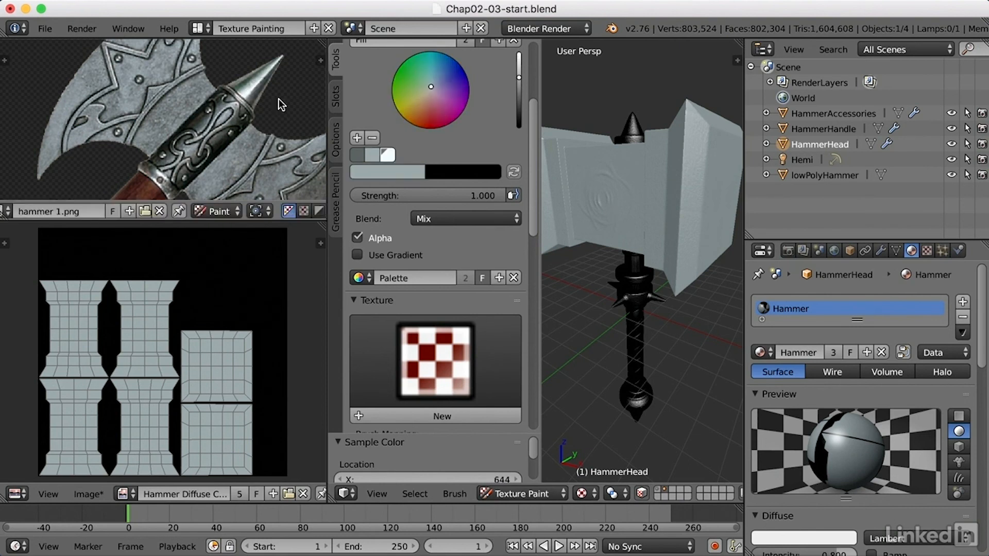
# Step: Fill the hammer head with the near-white palette color, darken that brush color to a light gray, and refill the head with it
pyautogui.click(391, 155)
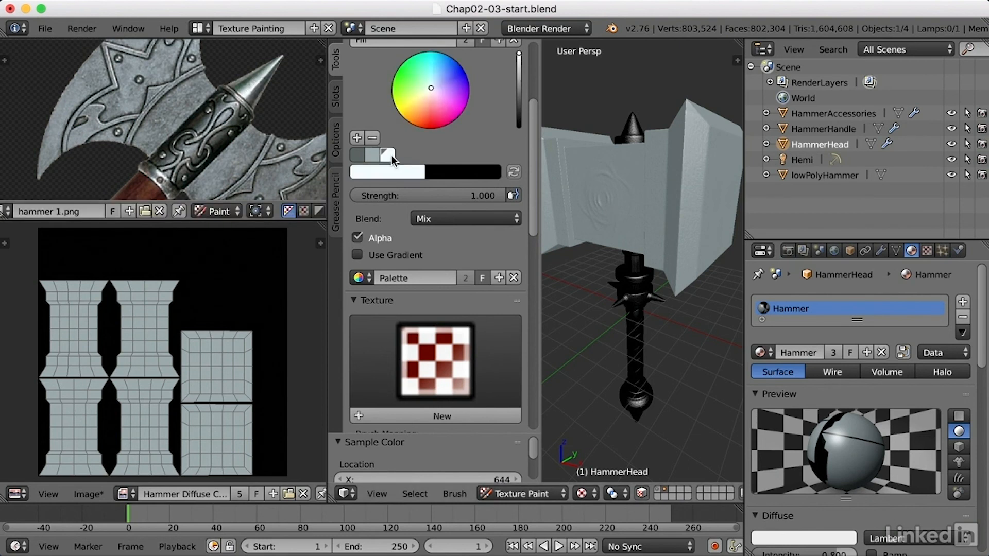
pyautogui.click(627, 202)
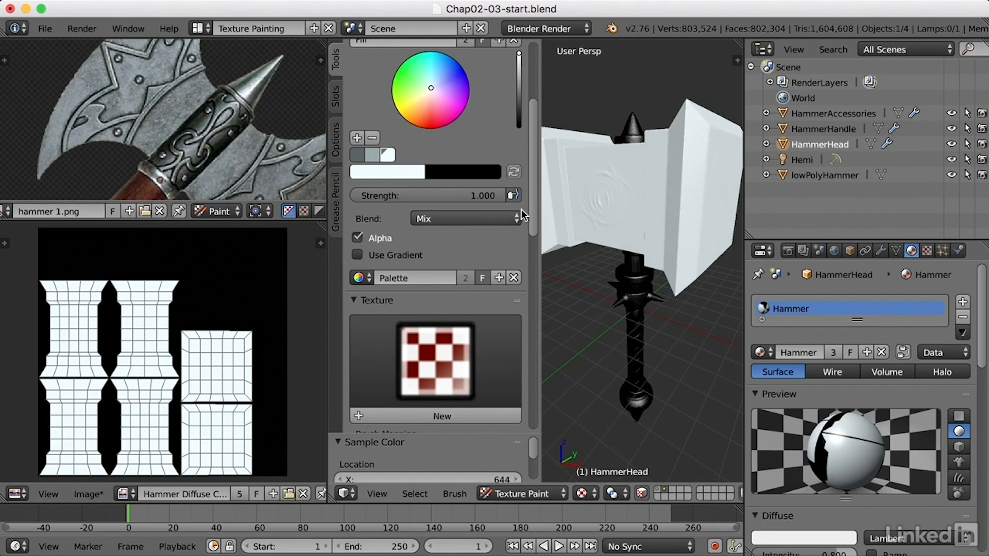
pyautogui.scroll(3, 487, 188)
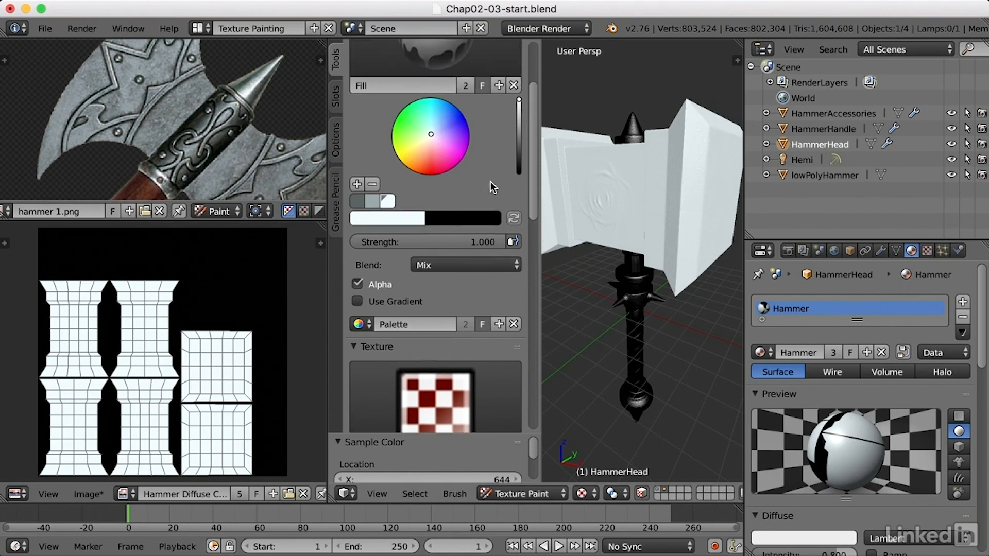
pyautogui.moveTo(518, 100); pyautogui.dragTo(519, 124)
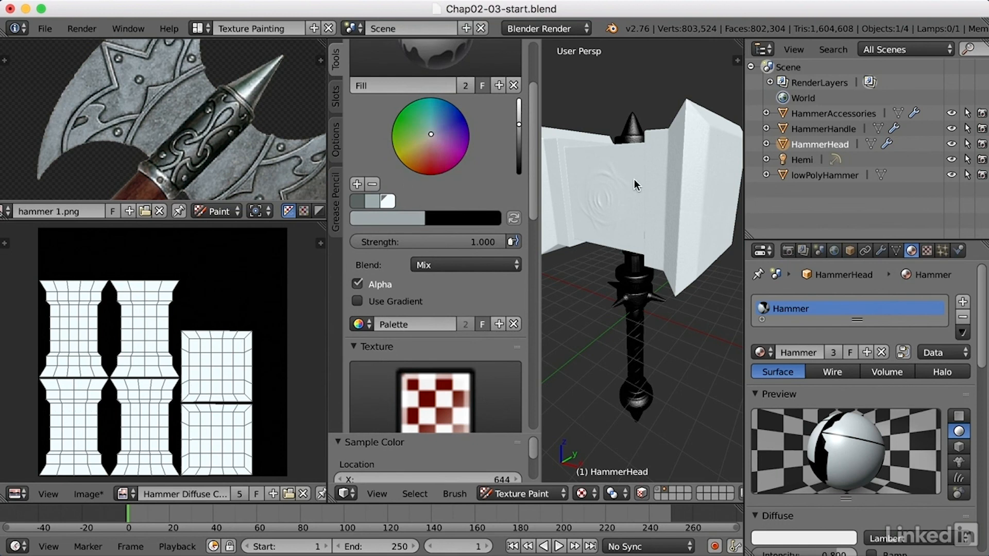
pyautogui.click(691, 215)
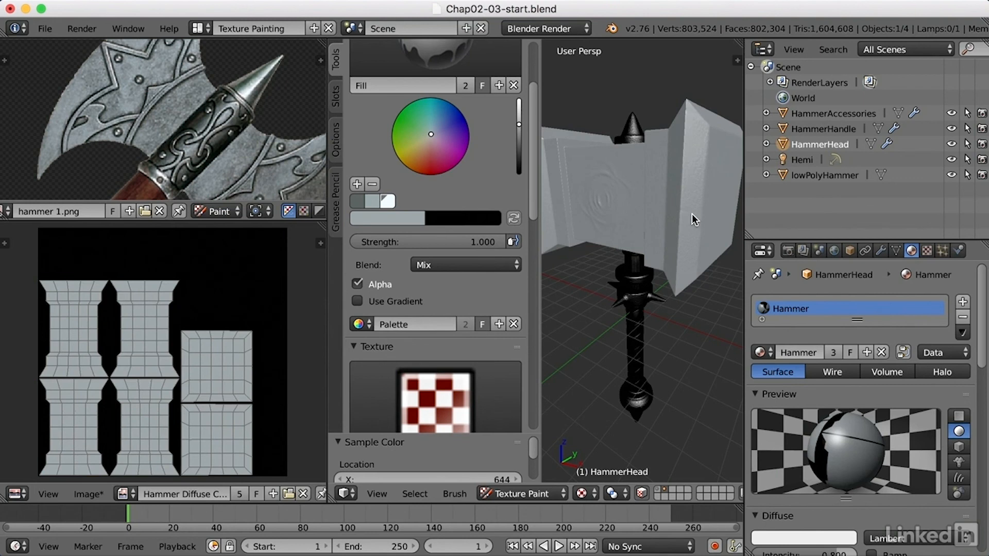
# Step: Bring the reference axe's handle into view, narrow the tool shelf, and isolate HammerHandle by hiding HammerAccessories and HammerHead
pyautogui.moveTo(176, 170); pyautogui.dragTo(221, 76, button='middle')
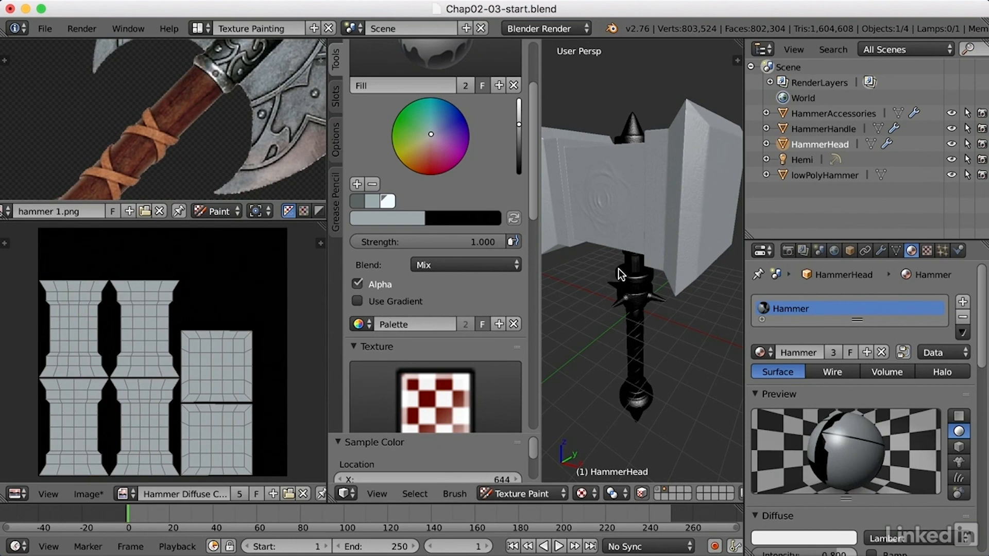
pyautogui.moveTo(536, 277); pyautogui.dragTo(482, 278)
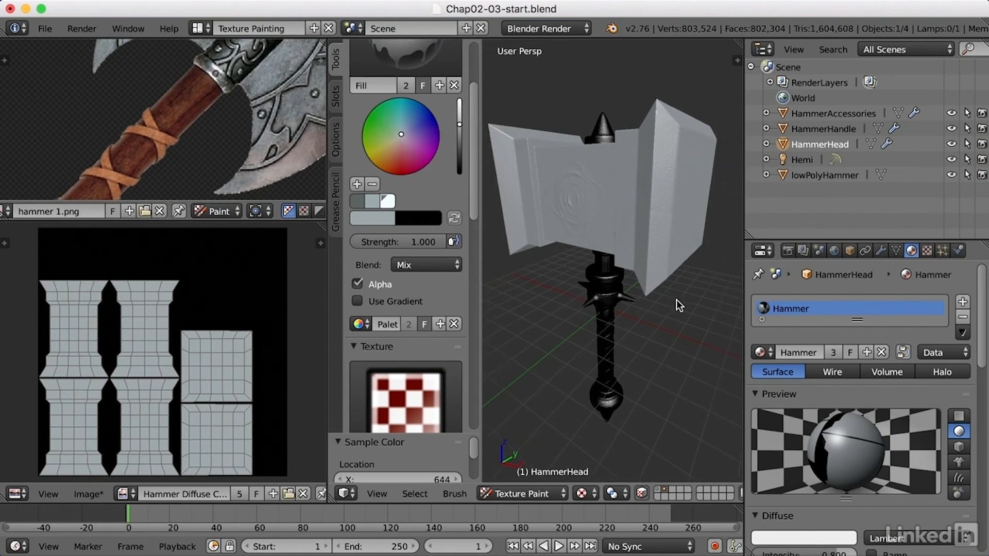
pyautogui.scroll(5, 645, 304)
pyautogui.moveTo(651, 295)
pyautogui.mouseDown(button='middle')
pyautogui.moveTo(626, 344)
pyautogui.moveTo(650, 344)
pyautogui.moveTo(650, 314)
pyautogui.mouseUp(button='middle')
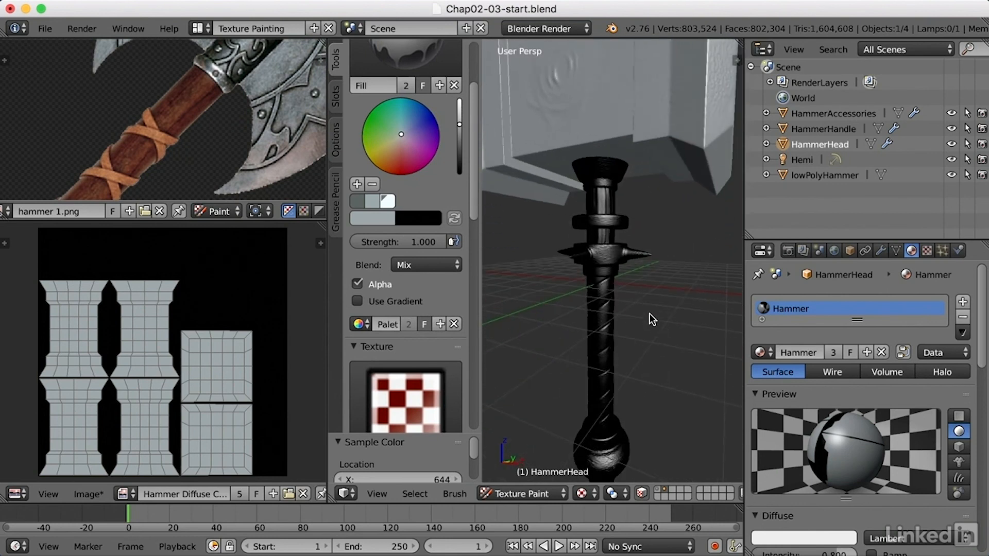
pyautogui.click(824, 129)
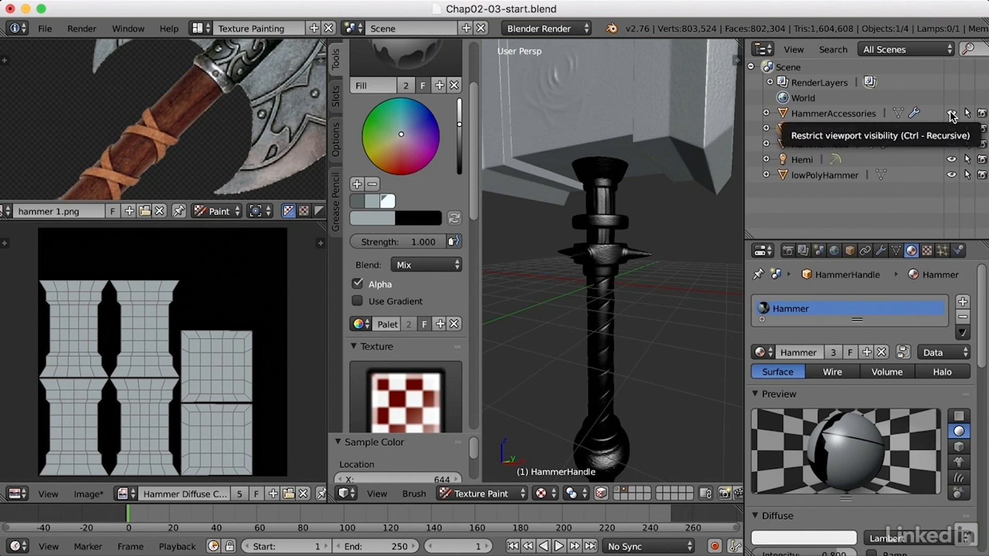
pyautogui.click(951, 113)
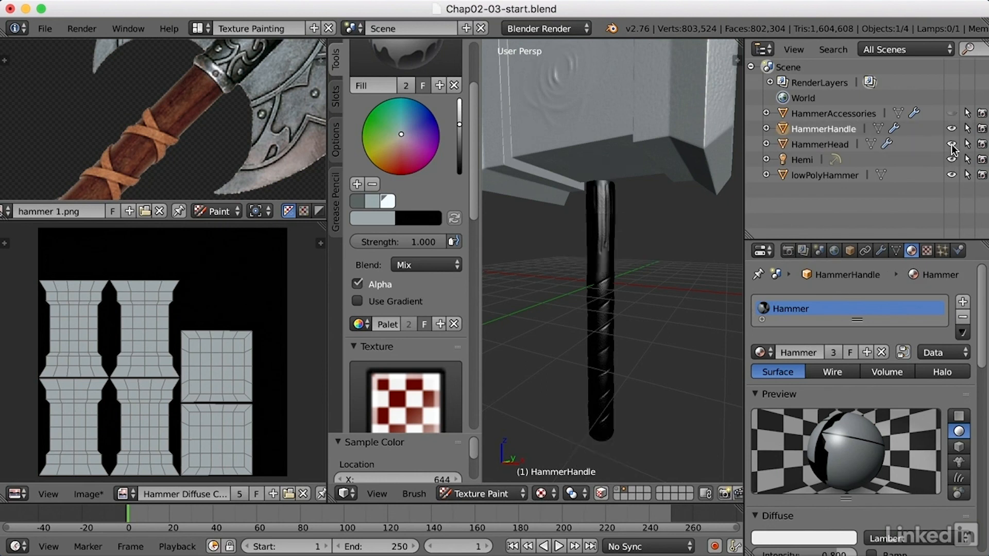
pyautogui.click(951, 144)
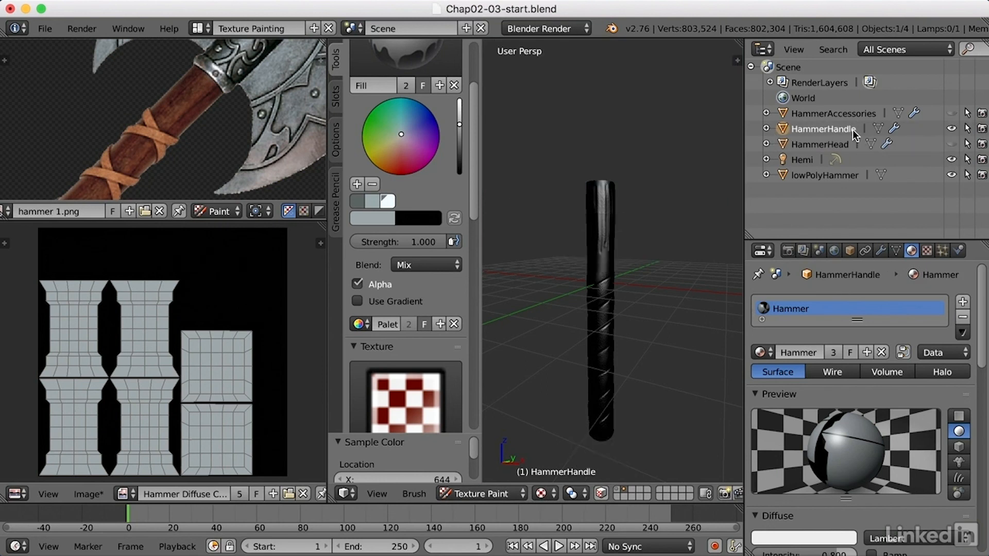
pyautogui.scroll(1, 649, 294)
pyautogui.moveTo(643, 304); pyautogui.dragTo(654, 253, button='middle')
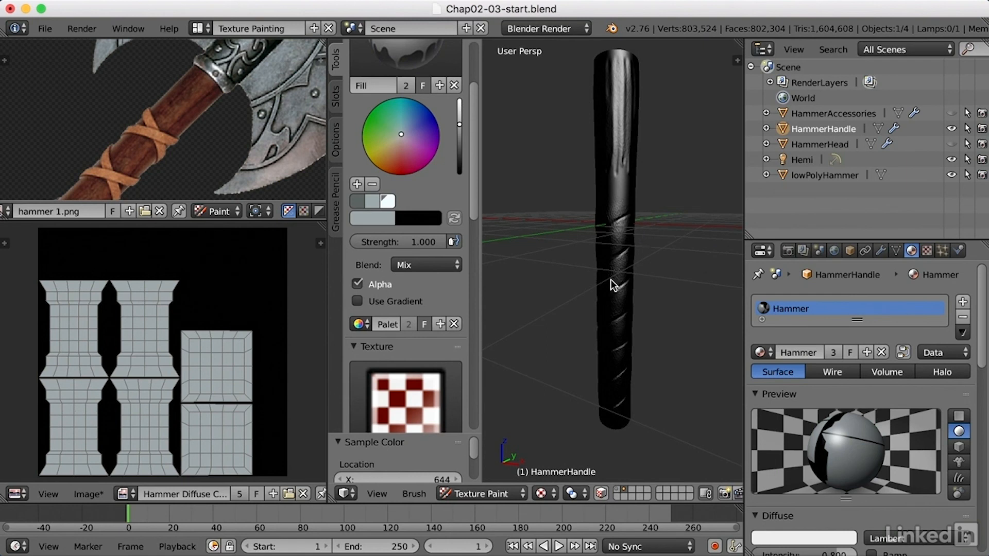
# Step: Turn on face selection masking for the handle and select three adjacent faces at its upper end
pyautogui.click(604, 496)
pyautogui.moveTo(675, 221); pyautogui.dragTo(657, 265, button='middle')
pyautogui.rightClick(604, 108)
pyautogui.keyDown('shift'); pyautogui.rightClick(617, 110); pyautogui.keyUp('shift')
pyautogui.keyDown('shift'); pyautogui.rightClick(630, 111); pyautogui.keyUp('shift')
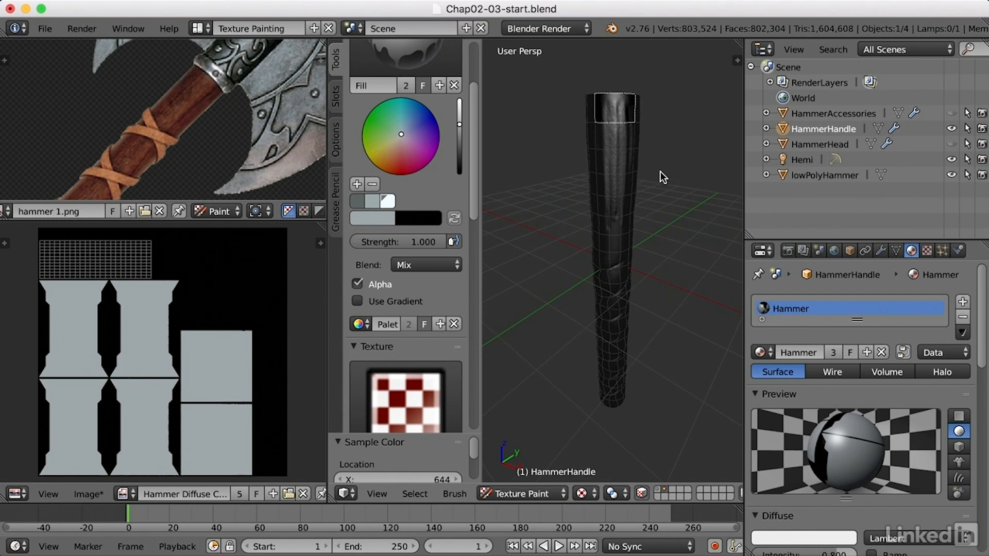
# Step: Extend the selection with circle select to all faces around the smooth upper section of the handle, above the spiral grip
pyautogui.moveTo(658, 187)
pyautogui.mouseDown(button='middle')
pyautogui.moveTo(642, 199)
pyautogui.moveTo(647, 187)
pyautogui.mouseUp(button='middle')
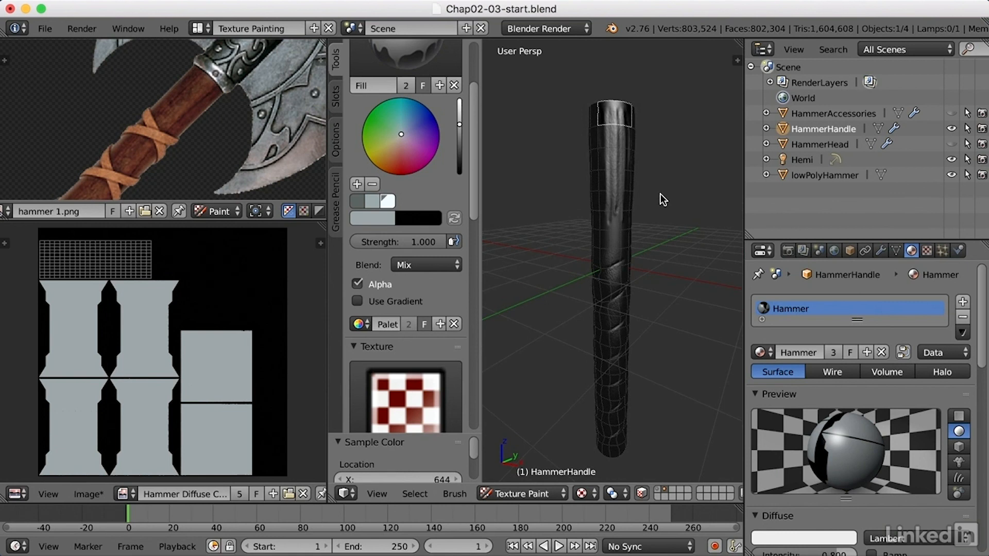
pyautogui.press('c')
pyautogui.moveTo(600, 113)
pyautogui.mouseDown()
pyautogui.moveTo(579, 115)
pyautogui.moveTo(634, 110)
pyautogui.moveTo(632, 153)
pyautogui.moveTo(584, 170)
pyautogui.moveTo(656, 172)
pyautogui.moveTo(625, 195)
pyautogui.moveTo(576, 207)
pyautogui.moveTo(642, 212)
pyautogui.mouseUp()
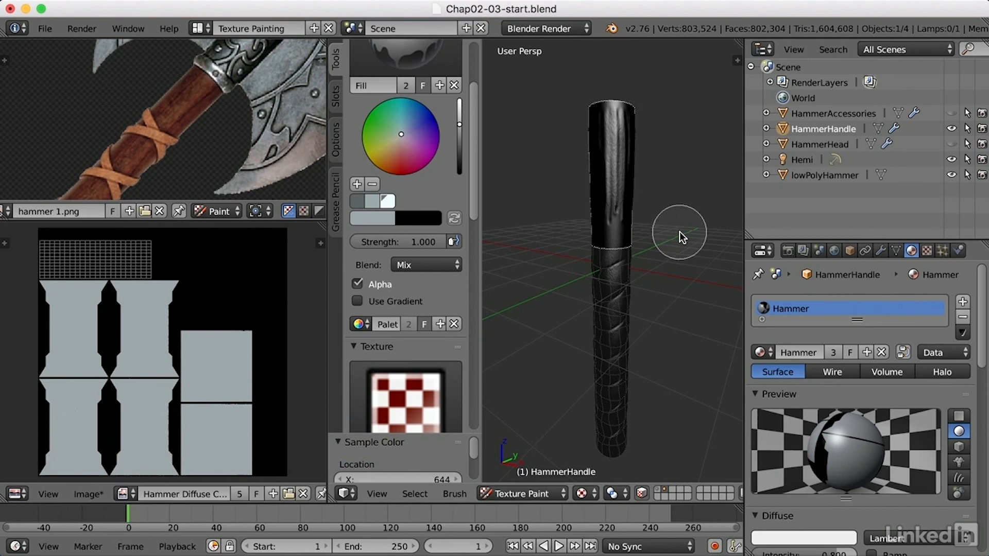
pyautogui.moveTo(685, 231); pyautogui.dragTo(514, 233, button='middle')
pyautogui.press('c')
pyautogui.moveTo(585, 100)
pyautogui.mouseDown()
pyautogui.moveTo(618, 100)
pyautogui.moveTo(609, 135)
pyautogui.moveTo(569, 169)
pyautogui.moveTo(663, 165)
pyautogui.moveTo(588, 187)
pyautogui.moveTo(663, 202)
pyautogui.moveTo(585, 214)
pyautogui.mouseUp()
pyautogui.rightClick(583, 211)
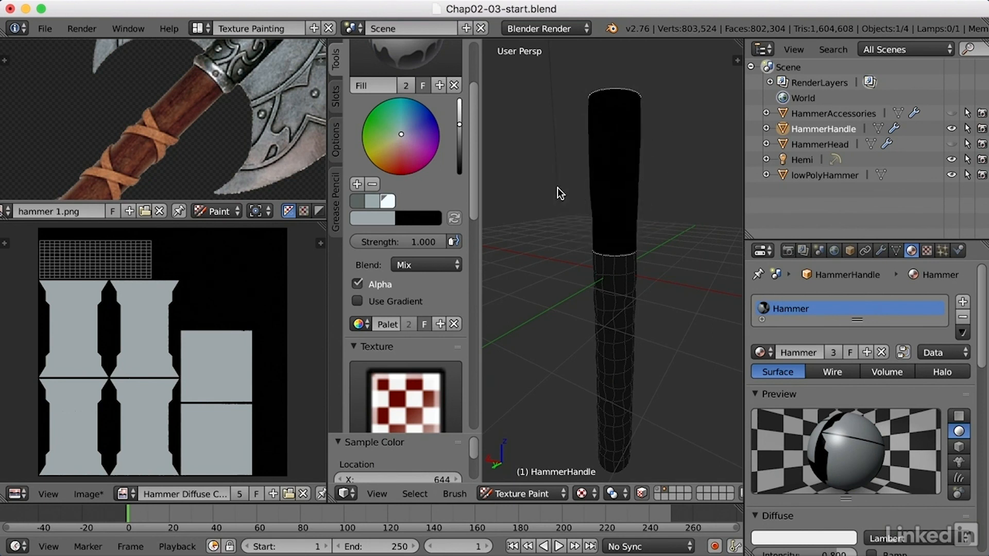
pyautogui.moveTo(548, 205); pyautogui.dragTo(654, 193, button='middle')
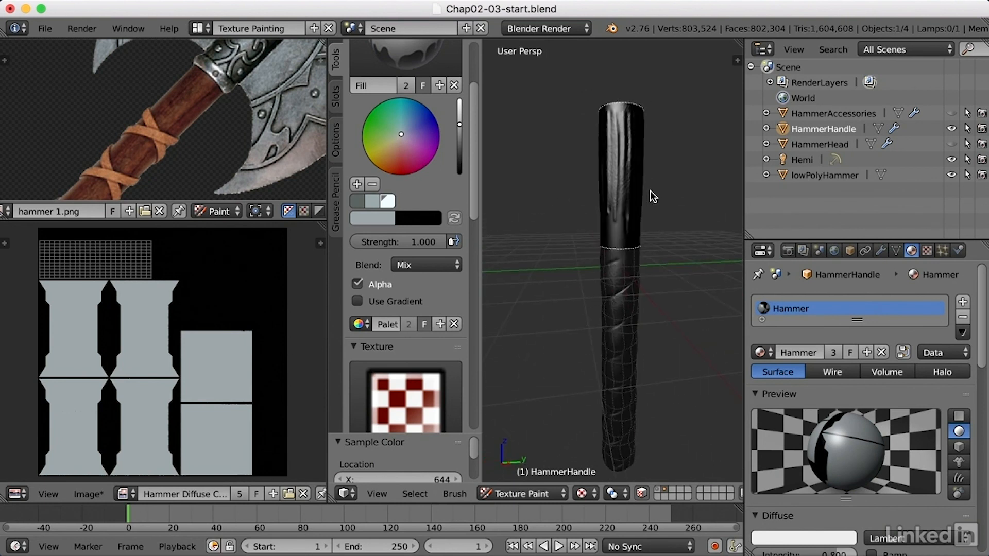
# Step: Sample the dark red-brown wood of the reference axe handle into the palette and fill the selected upper handle faces with it
pyautogui.press('s')
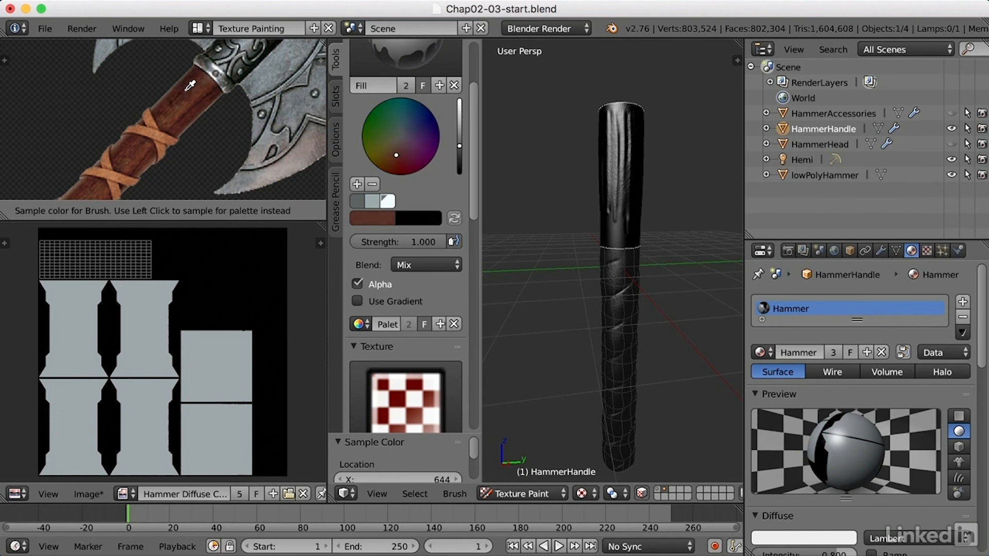
pyautogui.click(189, 86)
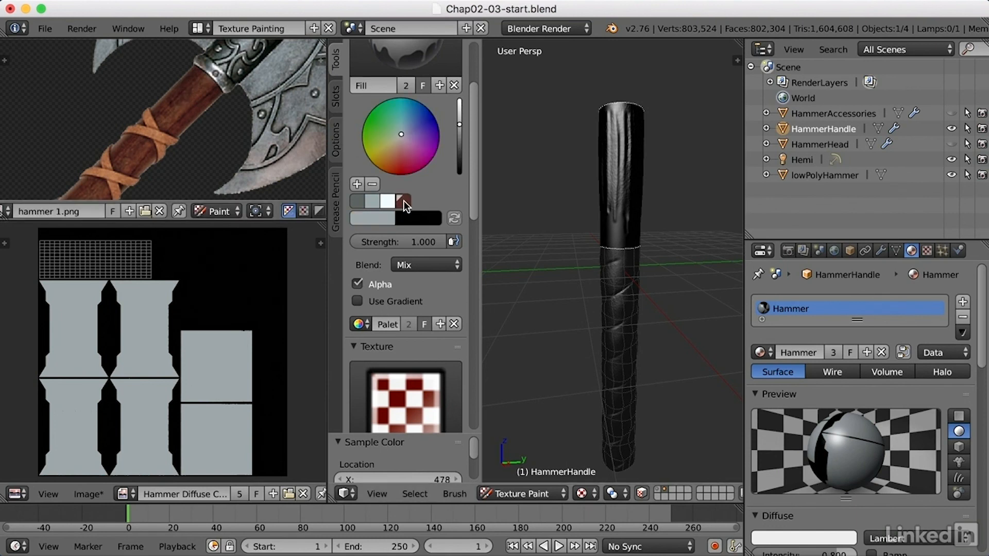
pyautogui.click(405, 202)
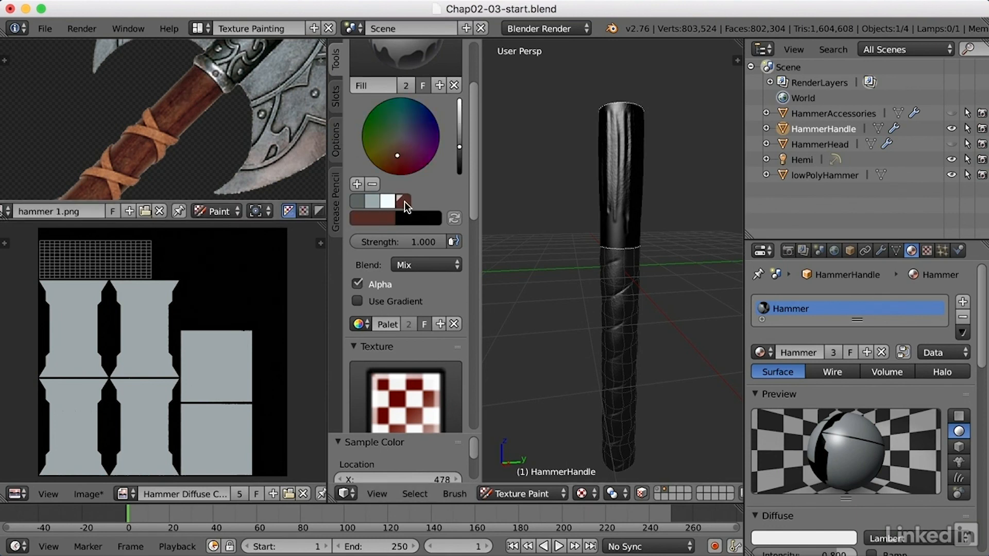
pyautogui.click(629, 178)
pyautogui.moveTo(630, 178); pyautogui.dragTo(592, 212, button='middle')
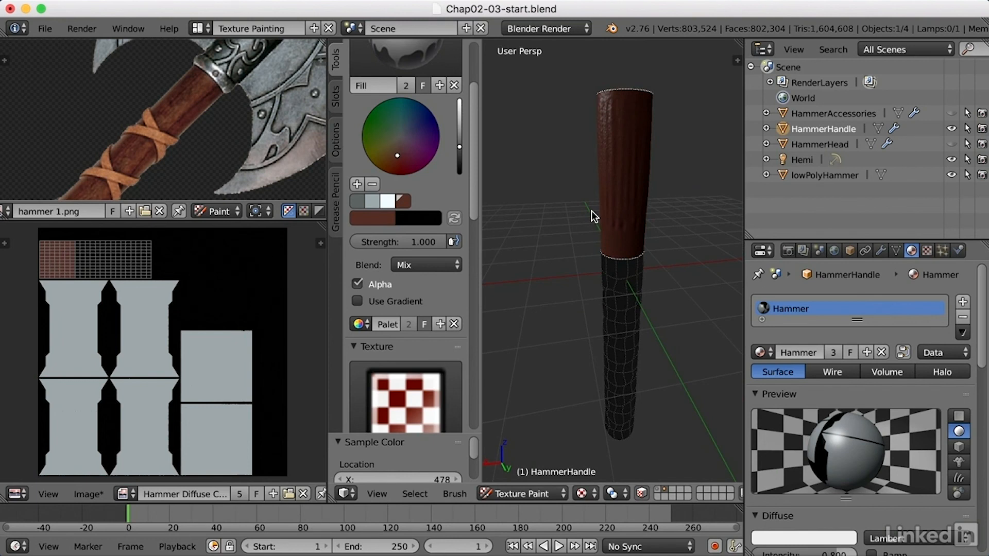
# Step: Clear the face selection and select all faces of the spiral-wrapped lower grip down to the handle's end
pyautogui.press('a')
pyautogui.moveTo(572, 243); pyautogui.dragTo(604, 233, button='middle')
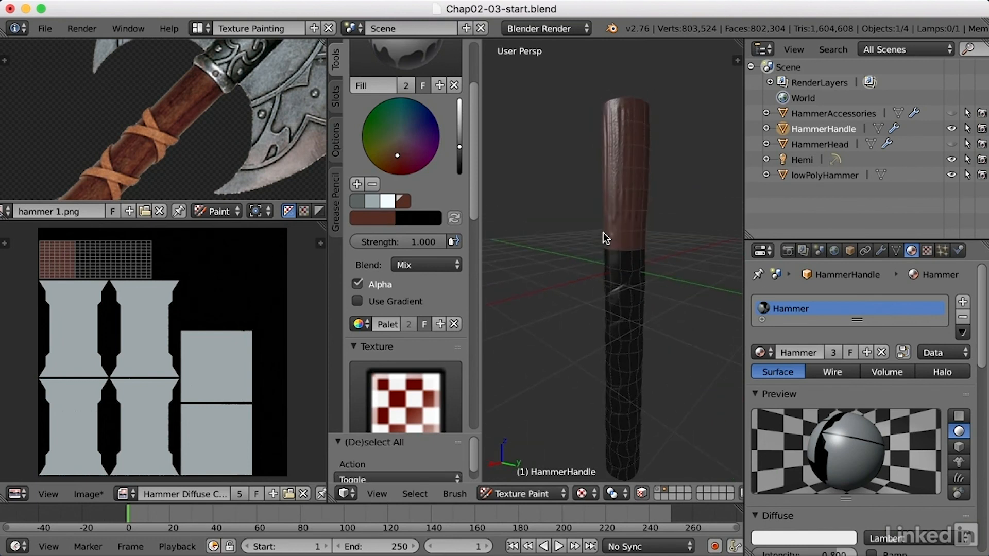
pyautogui.moveTo(638, 264); pyautogui.dragTo(630, 168, button='middle')
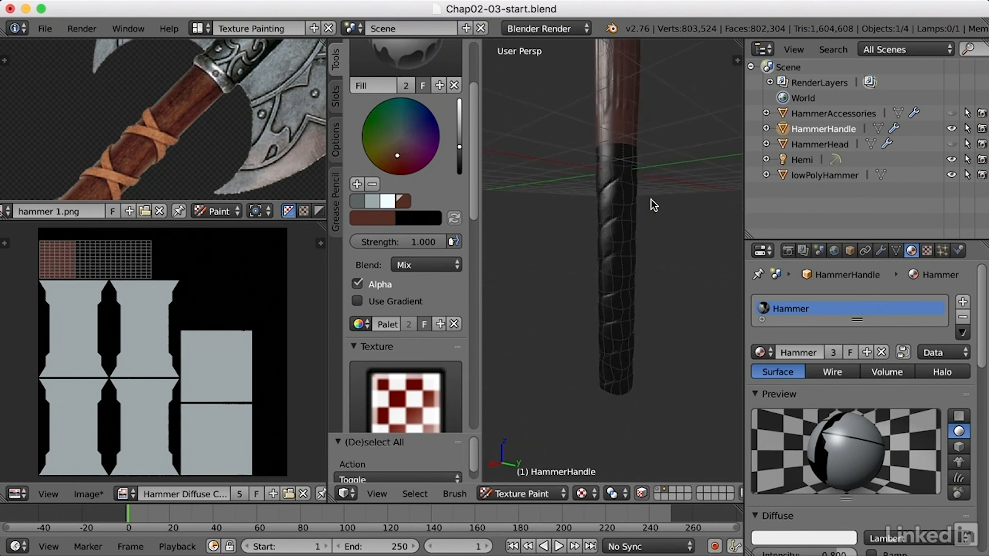
pyautogui.press('l')
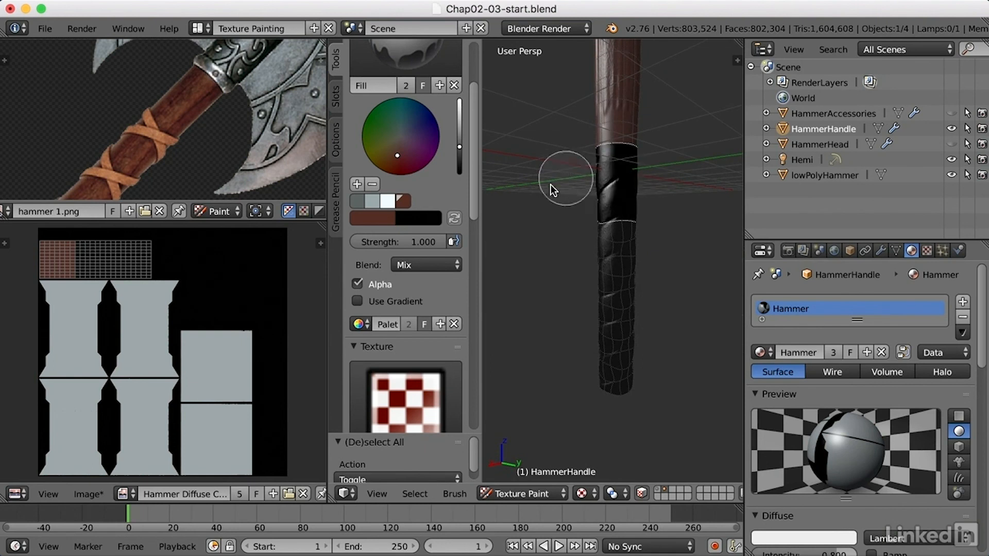
pyautogui.moveTo(596, 217)
pyautogui.mouseDown()
pyautogui.moveTo(643, 239)
pyautogui.moveTo(572, 274)
pyautogui.moveTo(652, 287)
pyautogui.moveTo(584, 323)
pyautogui.moveTo(604, 341)
pyautogui.moveTo(664, 347)
pyautogui.moveTo(577, 396)
pyautogui.moveTo(663, 287)
pyautogui.mouseUp()
pyautogui.press('Escape')
pyautogui.moveTo(666, 282); pyautogui.dragTo(642, 271, button='middle')
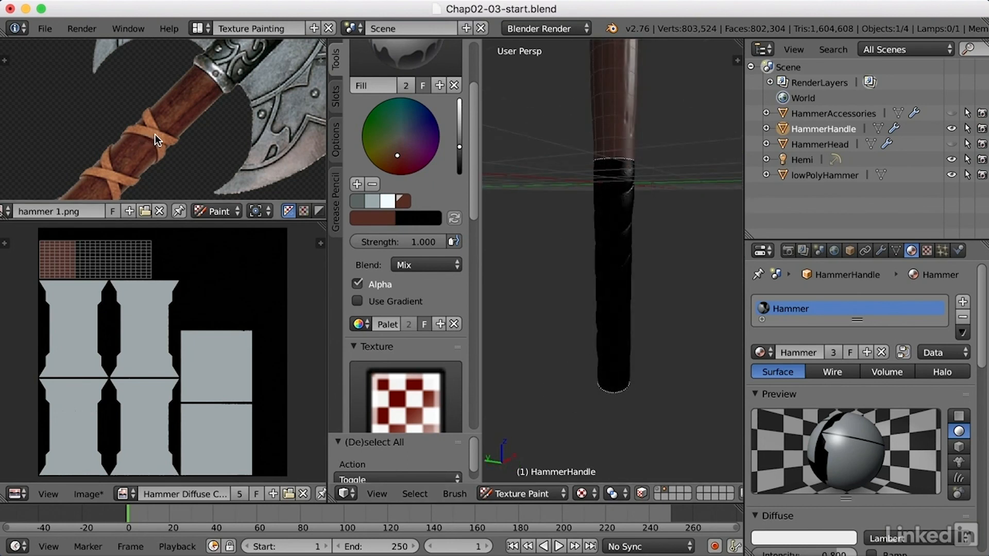
# Step: Sample the orange-brown leather strap from the reference into the palette, fill the selected grip faces with it, and deselect all faces
pyautogui.press('s')
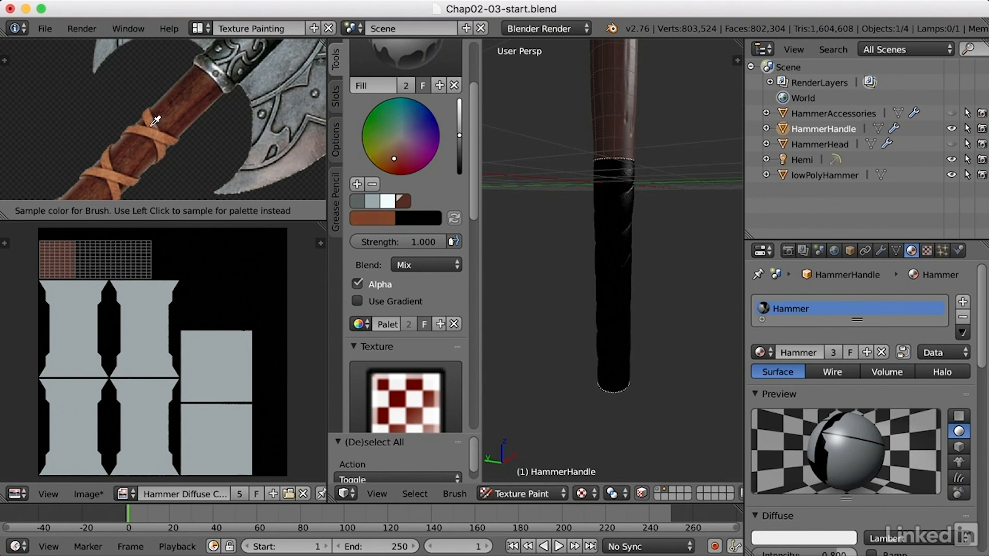
pyautogui.click(152, 123)
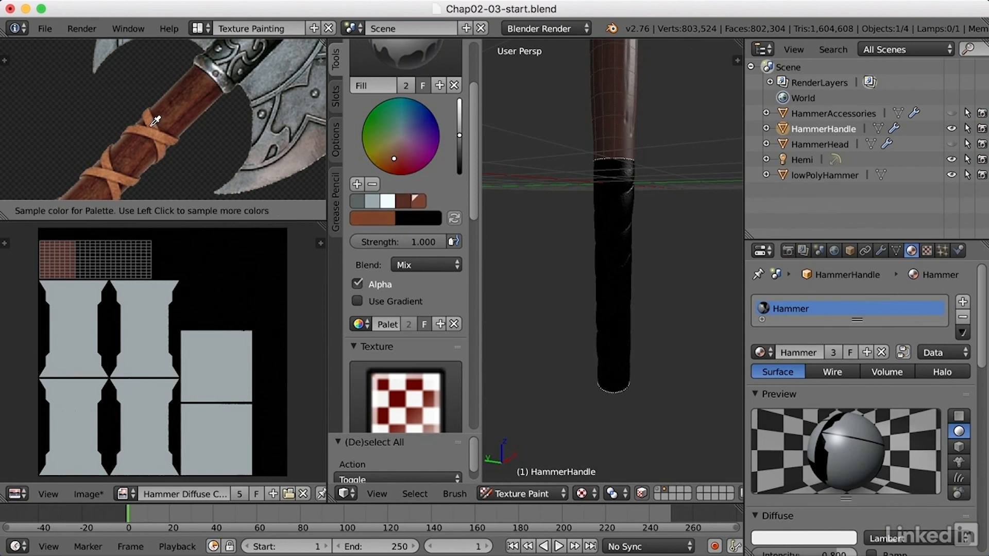
pyautogui.click(422, 203)
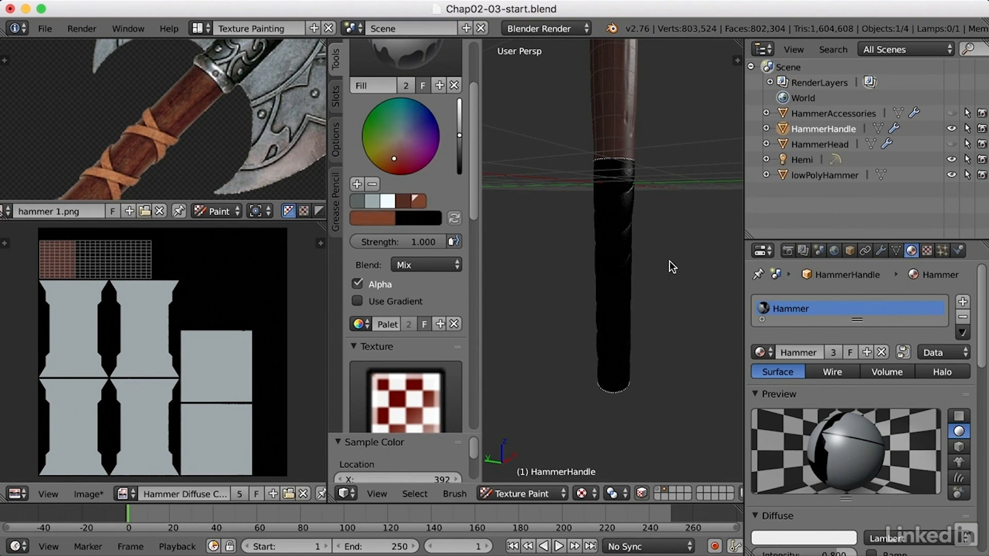
pyautogui.click(613, 258)
pyautogui.press('a')
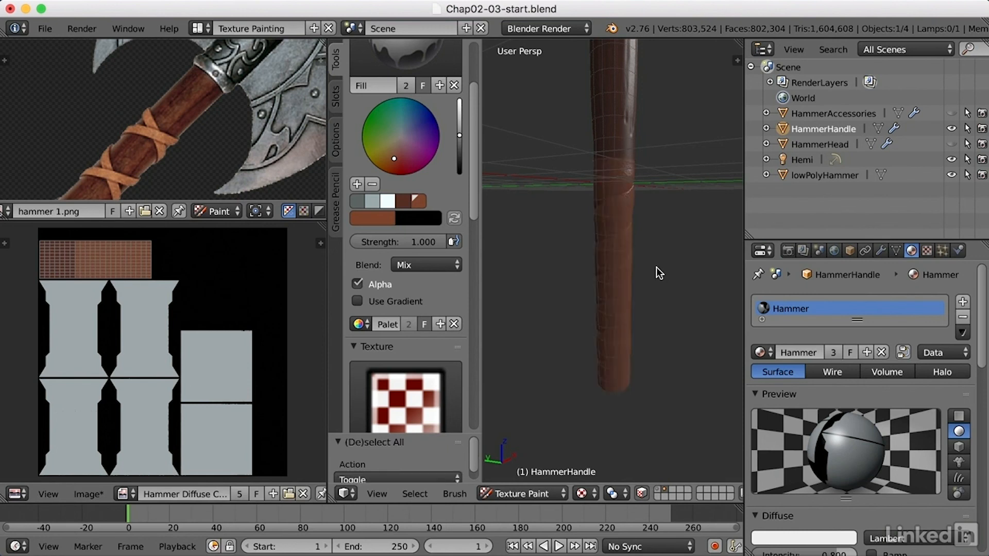
# Step: Turn off face selection masking and make HammerHead and HammerAccessories visible again to review the whole hammer
pyautogui.click(643, 495)
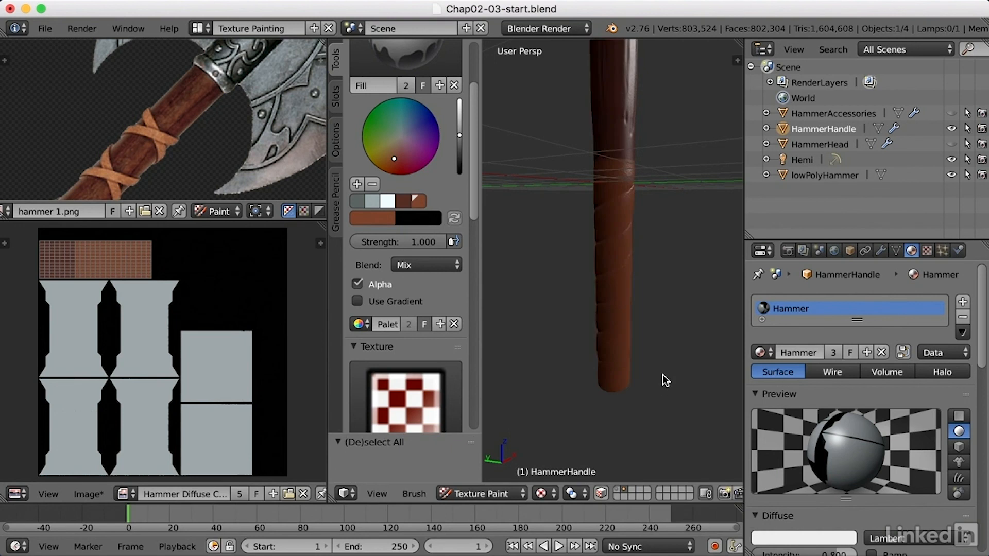
pyautogui.scroll(-3, 659, 382)
pyautogui.keyDown('shift'); pyautogui.moveTo(659, 295); pyautogui.dragTo(652, 334, button='middle'); pyautogui.keyUp('shift')
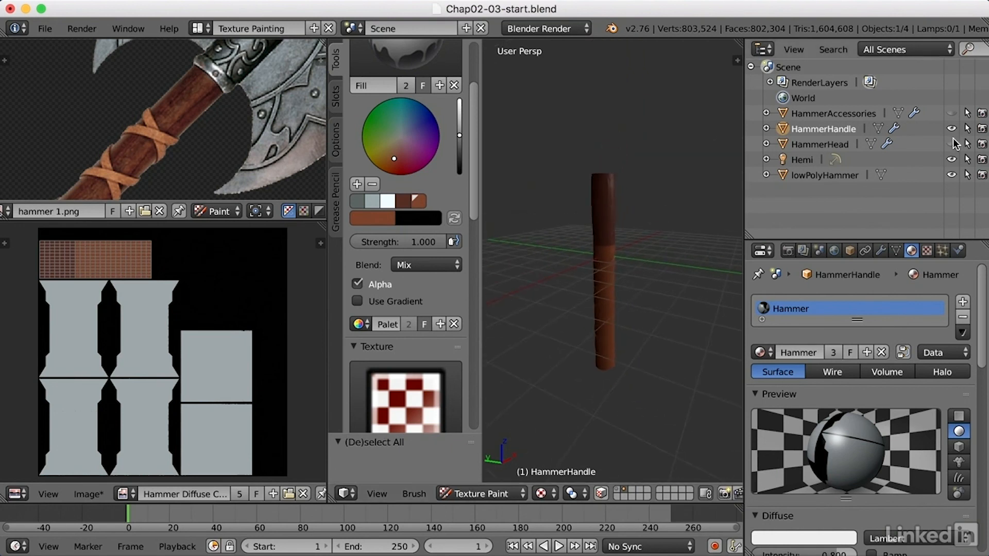
pyautogui.click(951, 144)
pyautogui.click(952, 112)
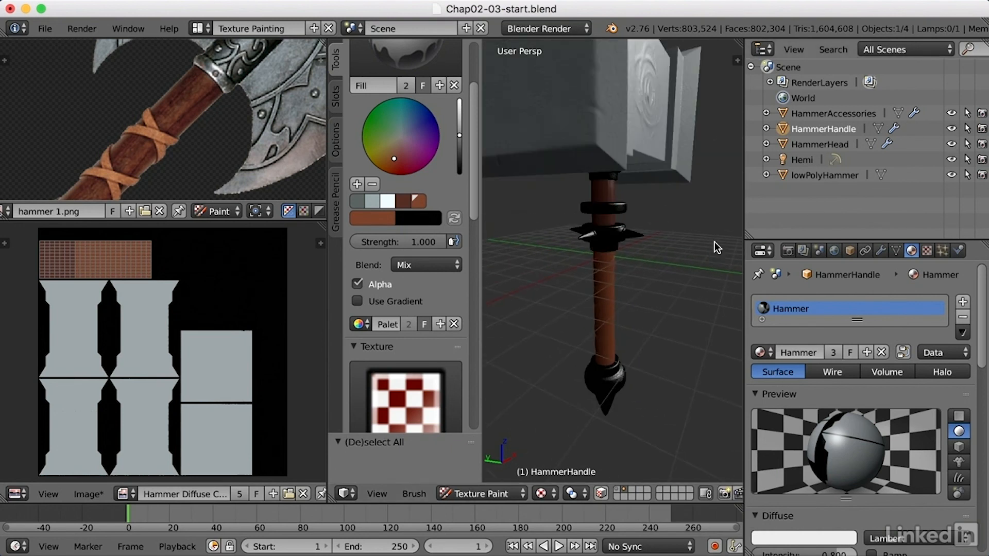
pyautogui.scroll(2, 649, 239)
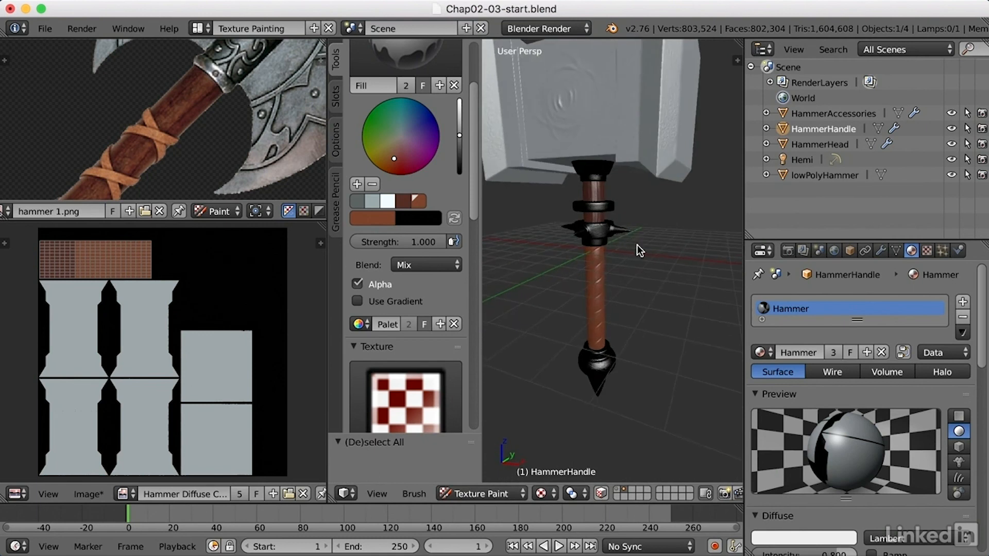
pyautogui.scroll(-3, 638, 238)
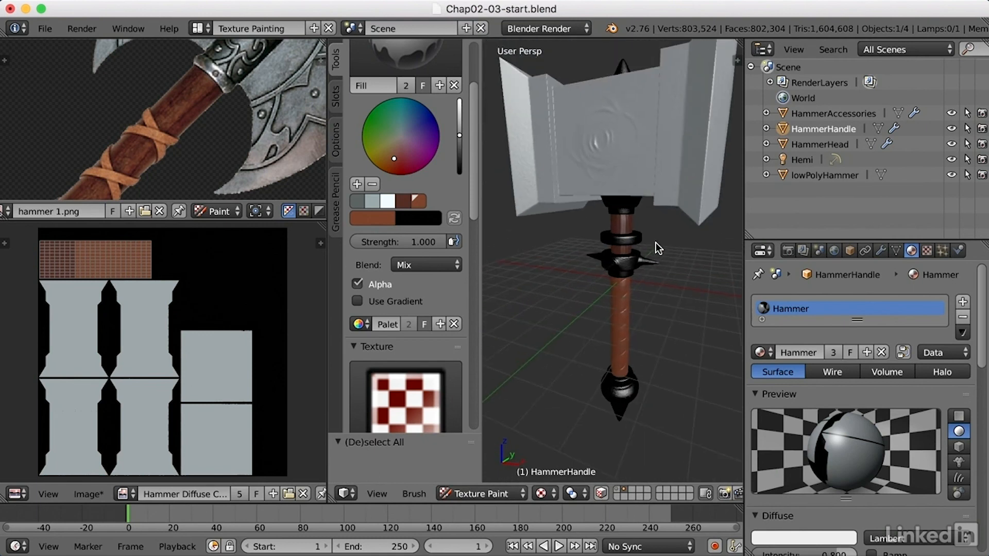